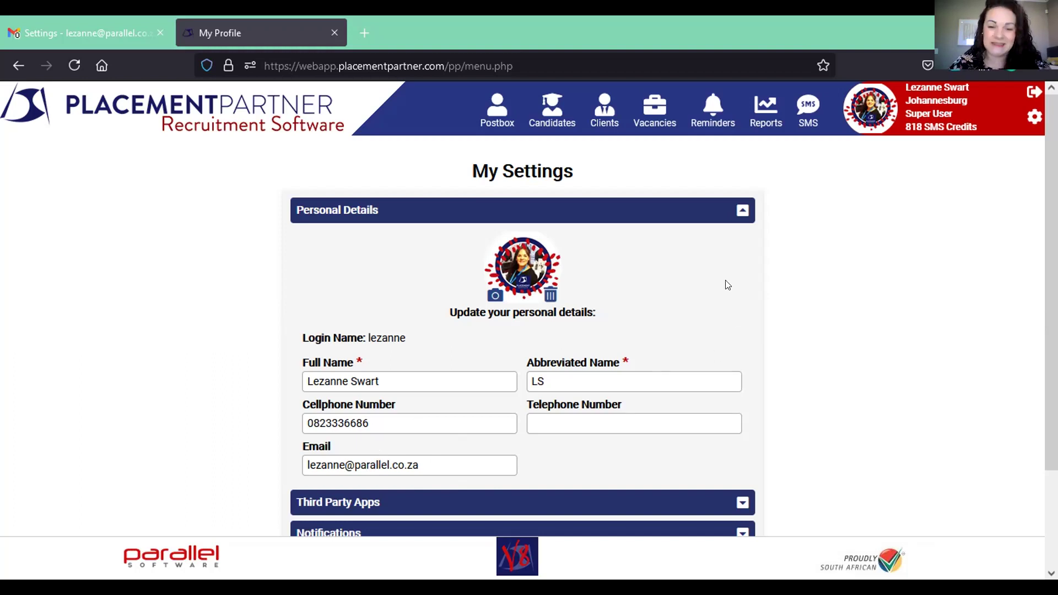
# - Collapse the Personal Details section on My Settings, leaving only the section headings
pyautogui.click(742, 211)
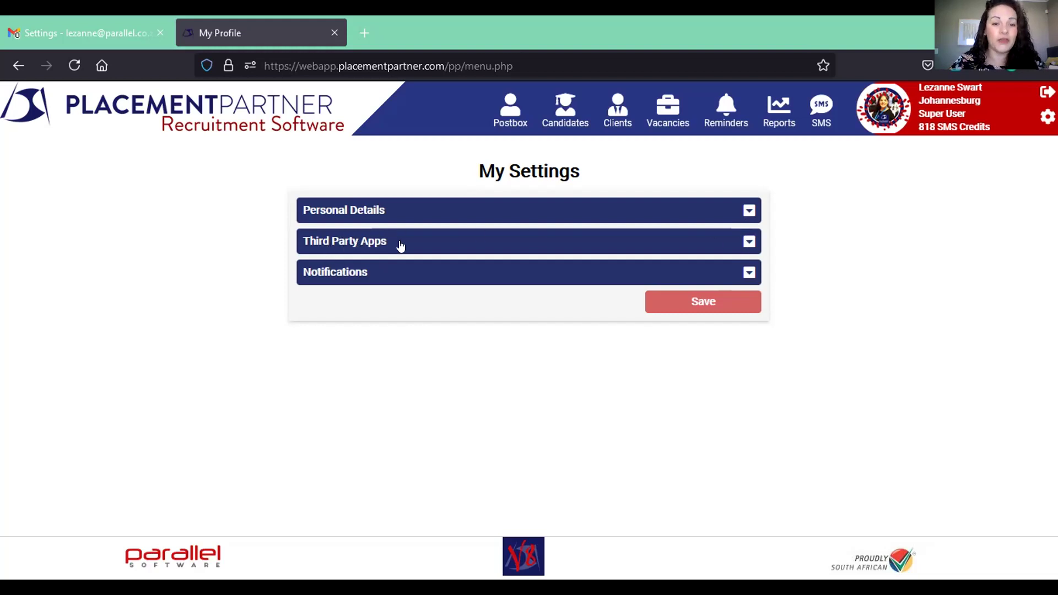
# - Expand Third Party Apps and choose Google as the default calendar for sending events
pyautogui.click(748, 242)
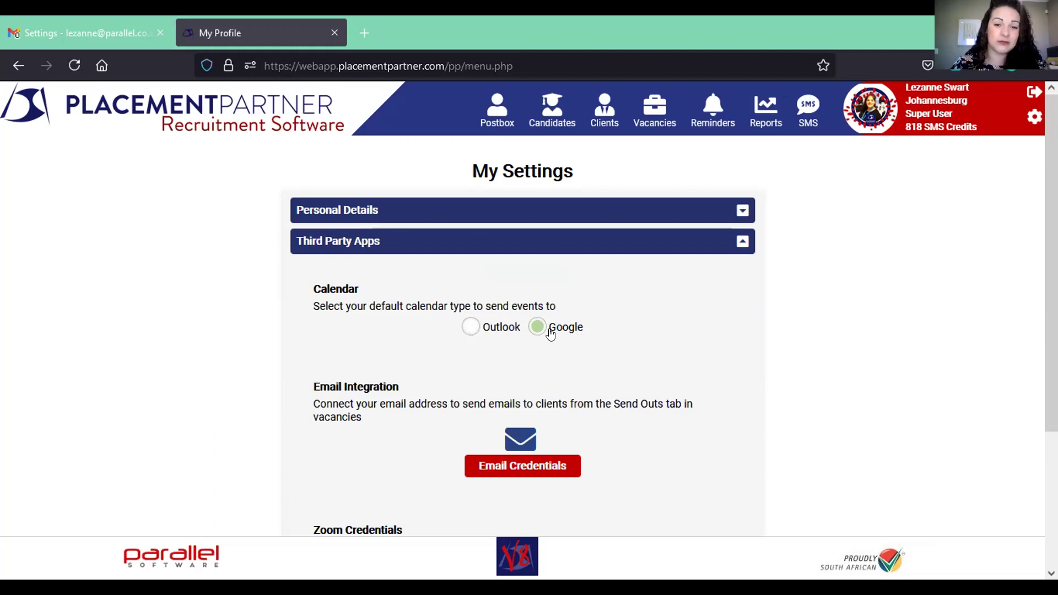
pyautogui.click(533, 326)
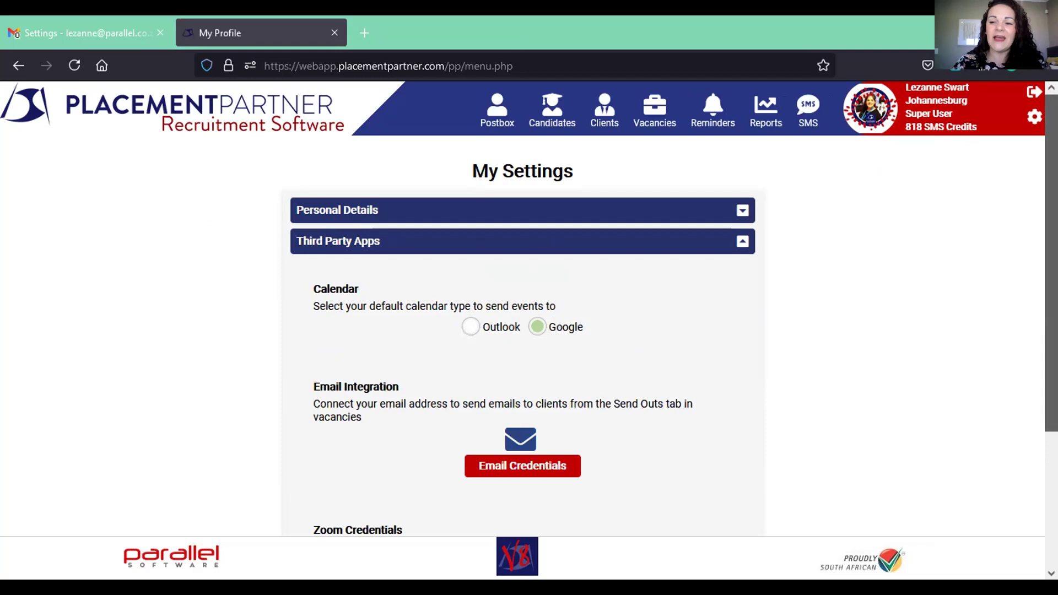
pyautogui.scroll(-3, 1013, 424)
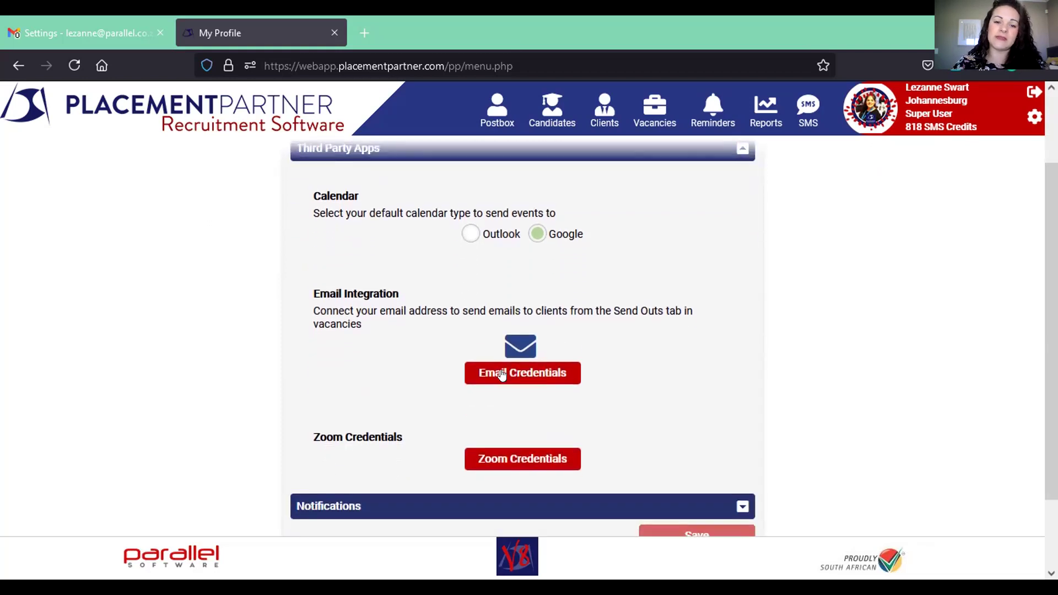
# - Save the smtp.gmail.com email credentials on port 587 with the account password
pyautogui.click(543, 379)
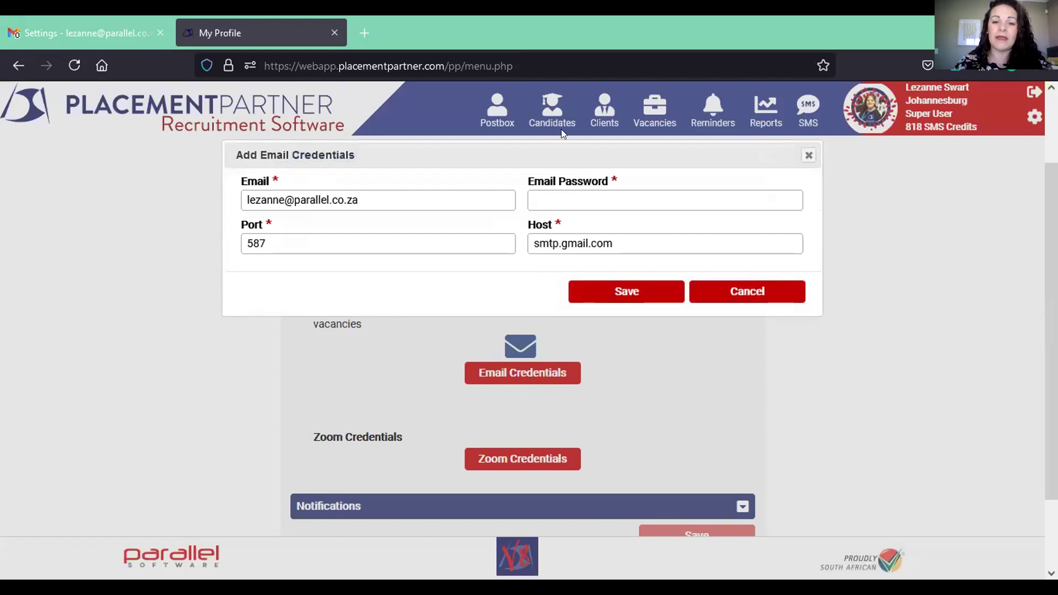
pyautogui.click(561, 196)
pyautogui.write('*******')
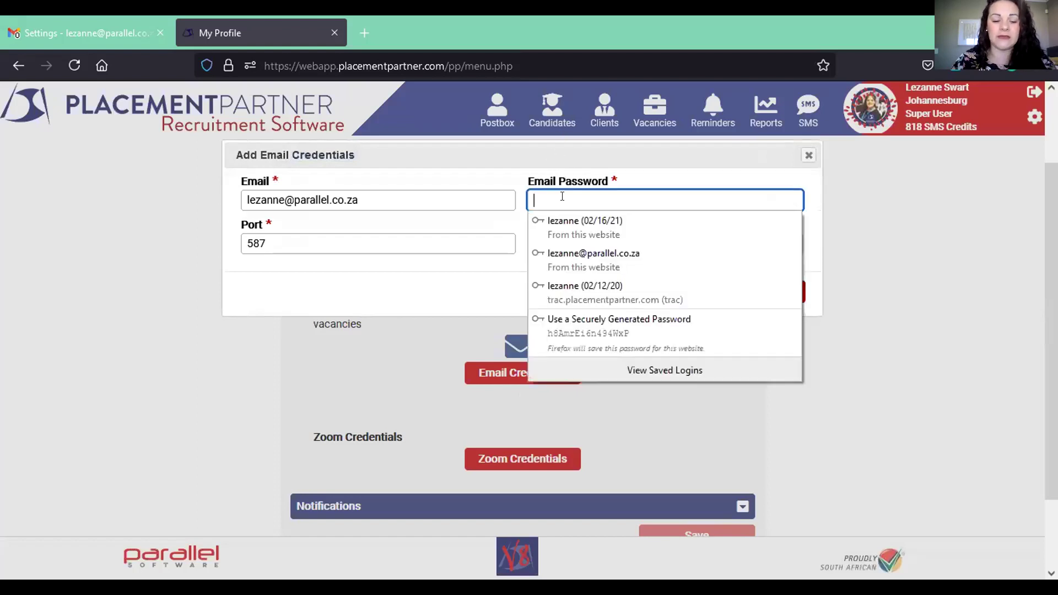
pyautogui.write('**')
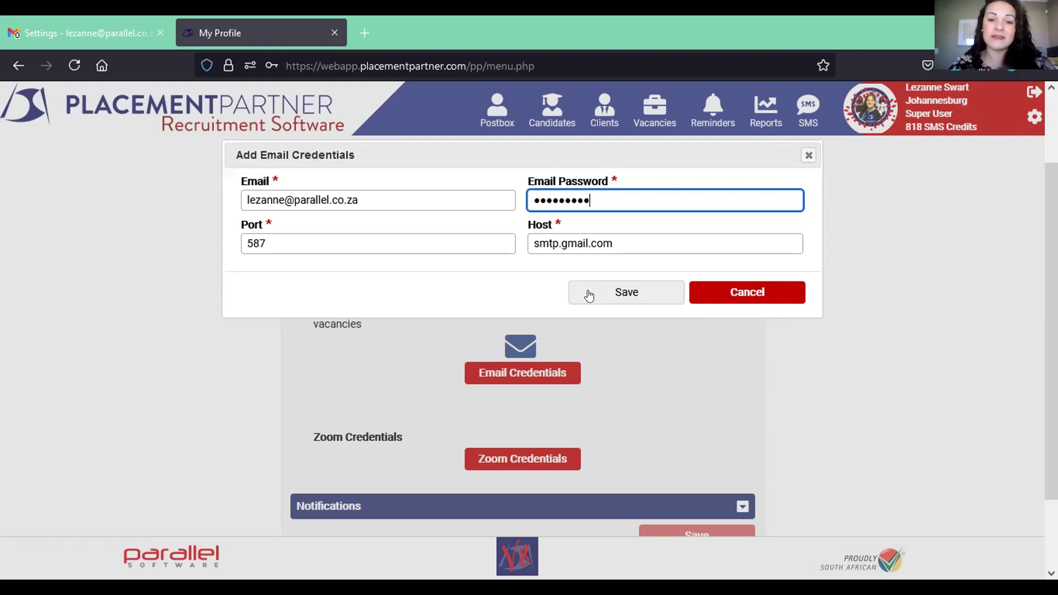
pyautogui.click(602, 294)
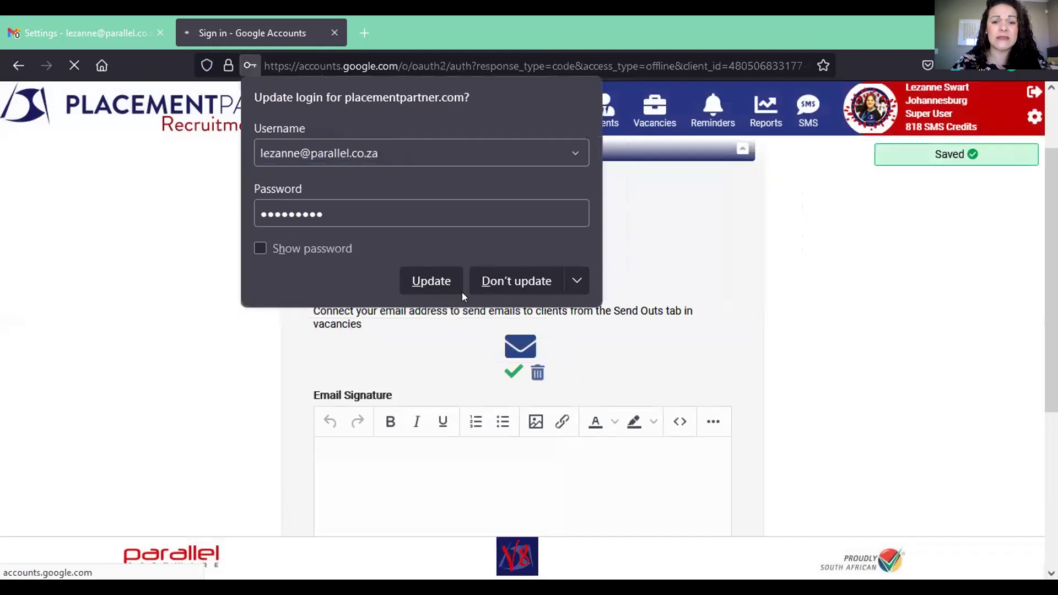
# - Decline Firefox's login update, pick the Google account and allow placementpartner.com Gmail access
pyautogui.click(490, 290)
pyautogui.click(446, 258)
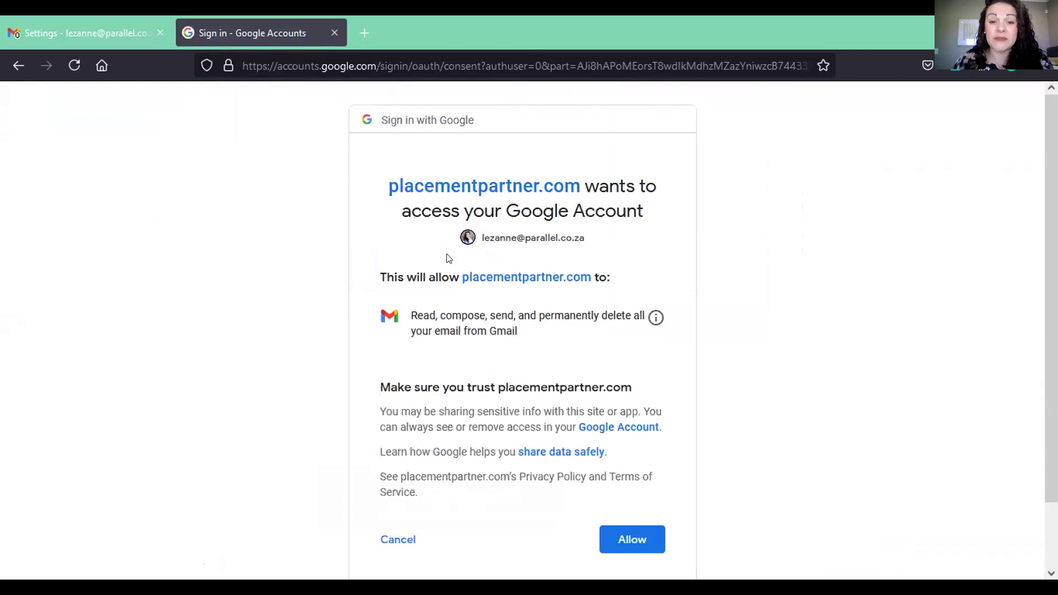
pyautogui.click(637, 543)
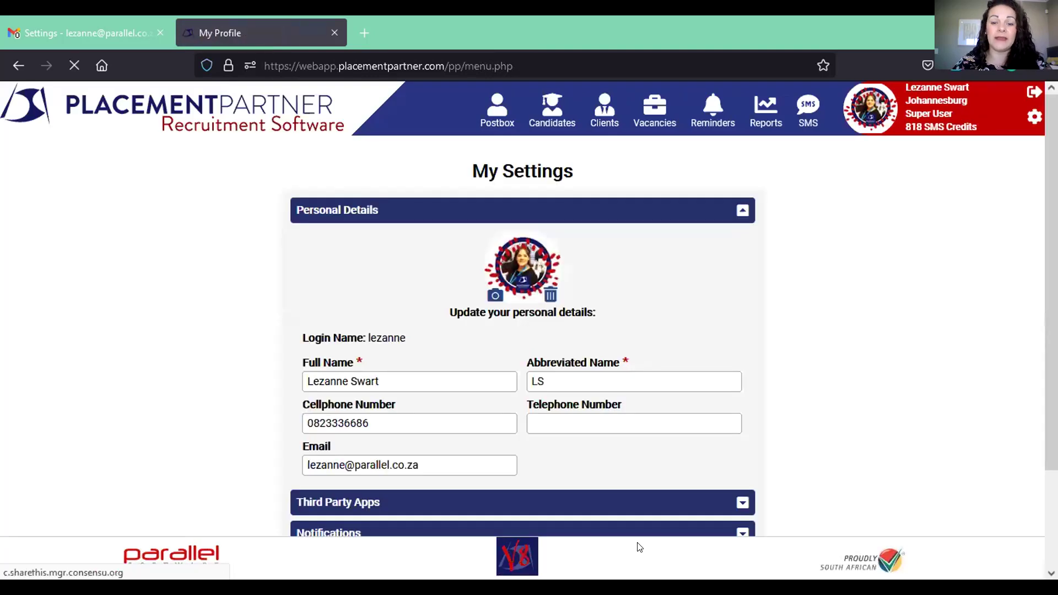
# - Check the email integration is connected with an empty signature, then go to Gmail's signature settings
pyautogui.click(738, 211)
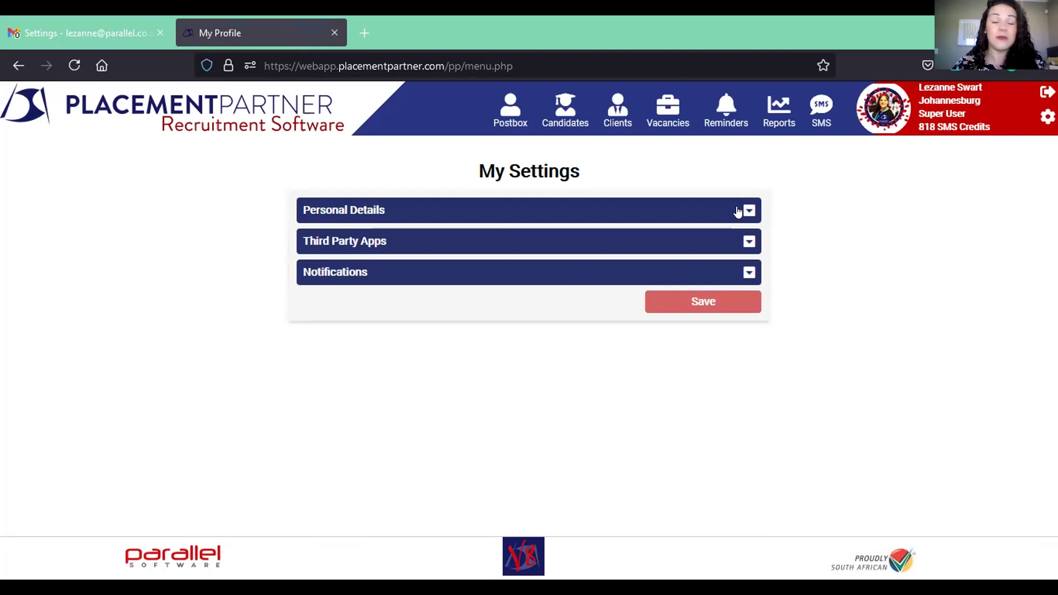
pyautogui.click(744, 244)
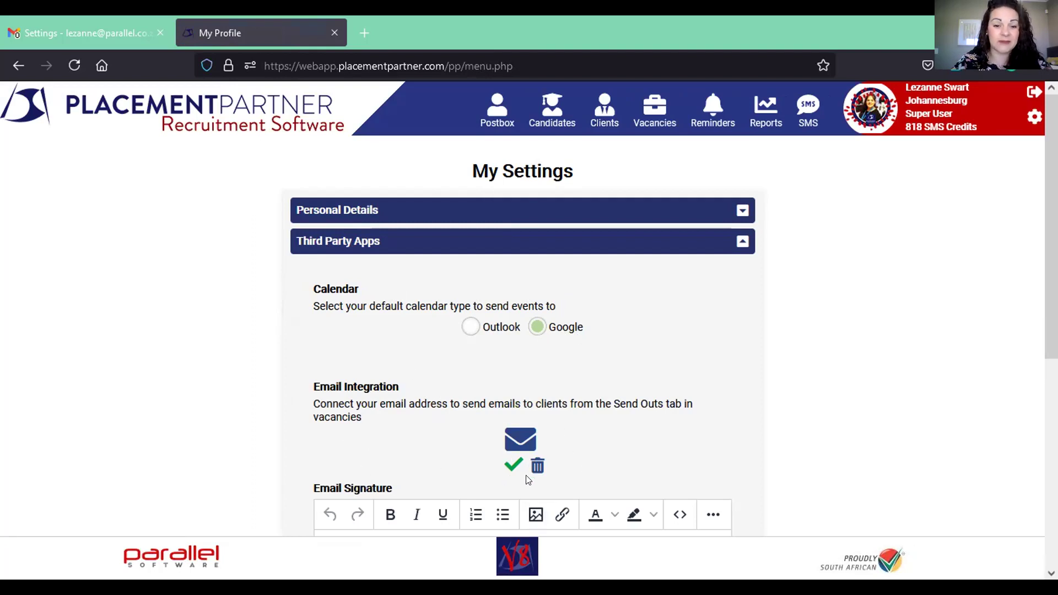
pyautogui.scroll(-1, 1050, 248)
pyautogui.scroll(-3, 1050, 248)
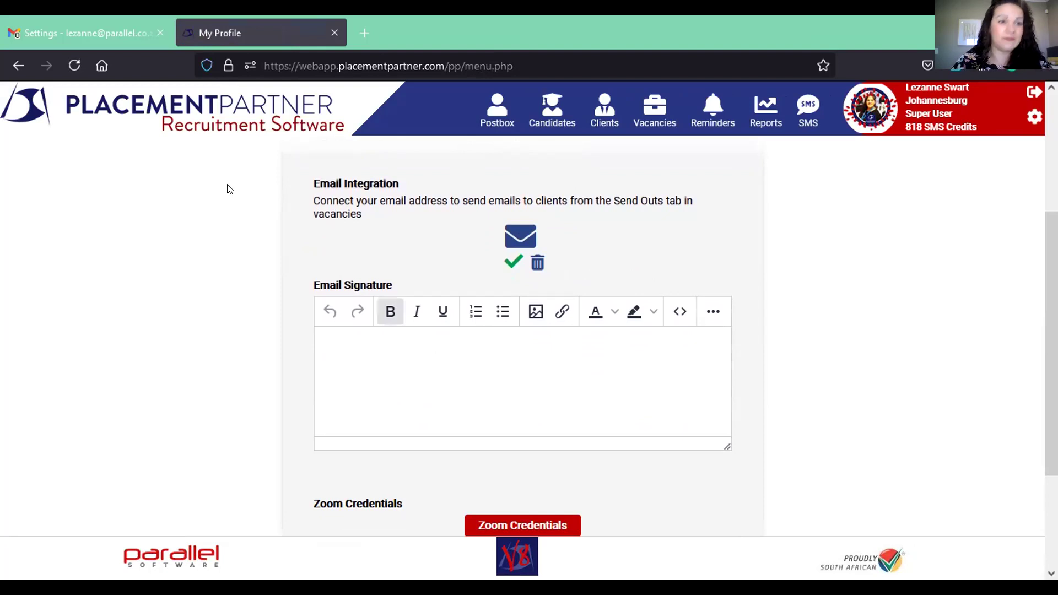
pyautogui.click(55, 22)
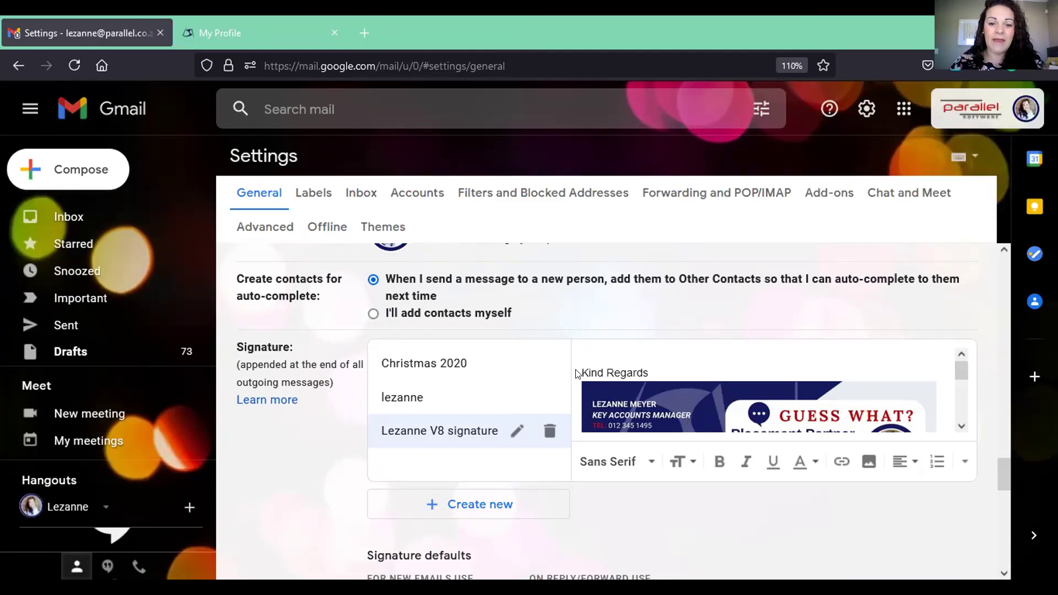
# - Copy the whole Gmail signature, banner and social icons included, and return to Placement Partner
pyautogui.hotkey('ctrl', 'a')
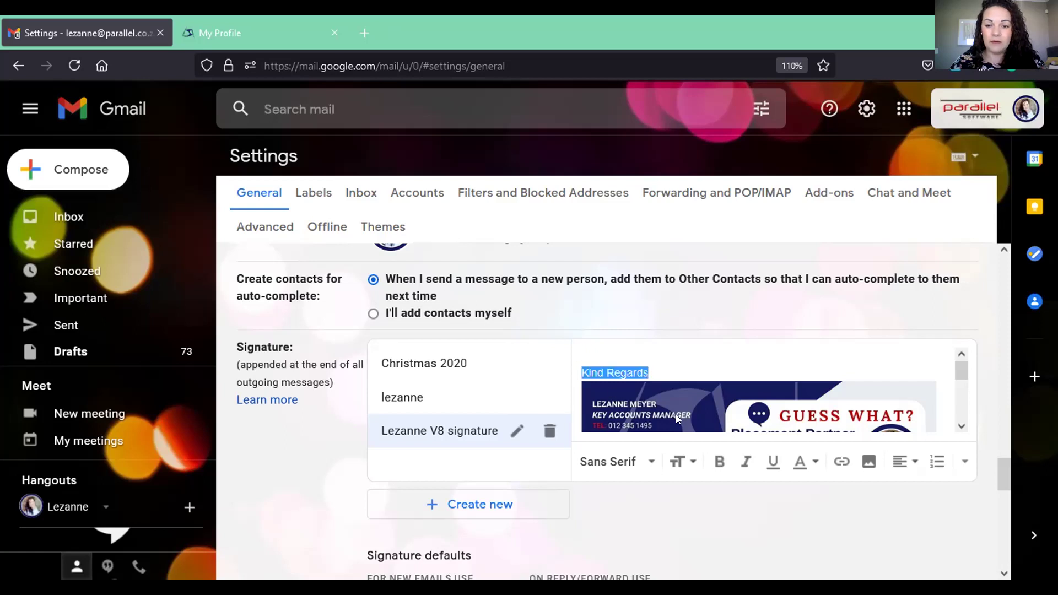
pyautogui.scroll(-5, 675, 414)
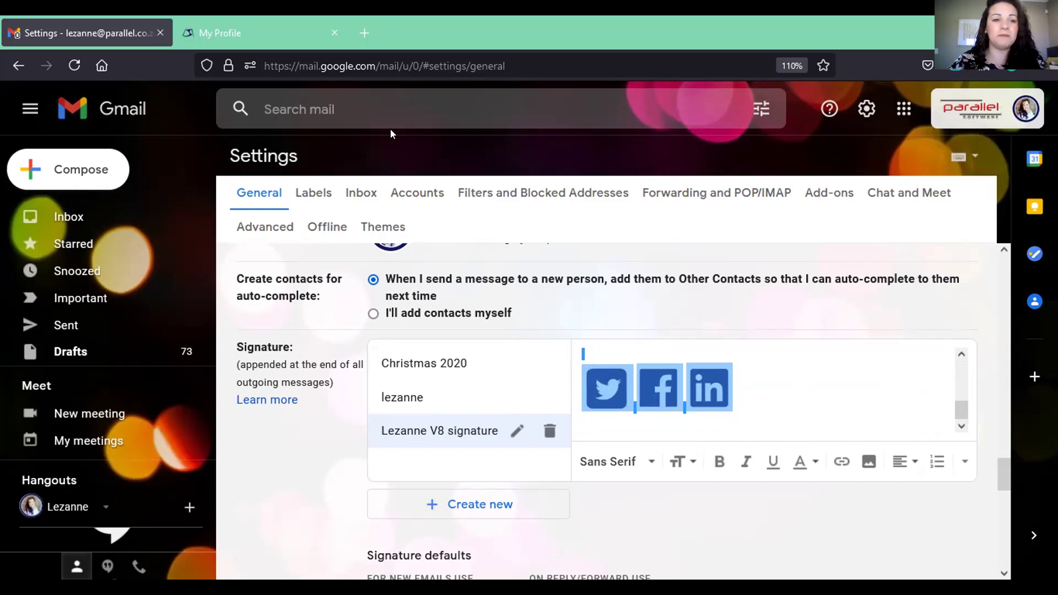
pyautogui.click(216, 40)
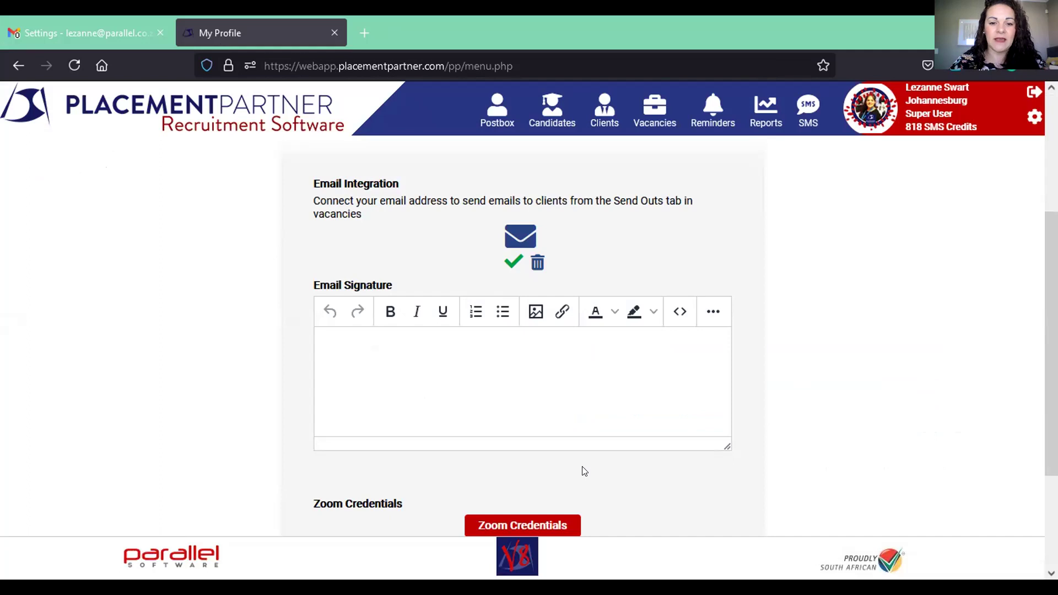
# - Paste the Gmail signature, with its 'Placement Partner V8 is here' banner, into the Email Signature box
pyautogui.click(453, 338)
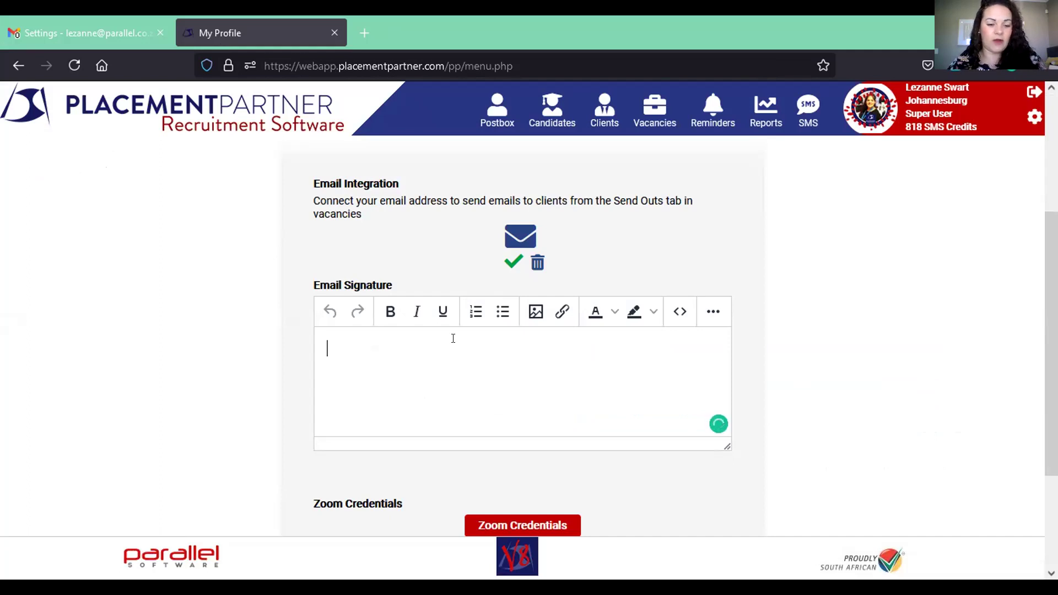
pyautogui.hotkey('ctrl', 'v')
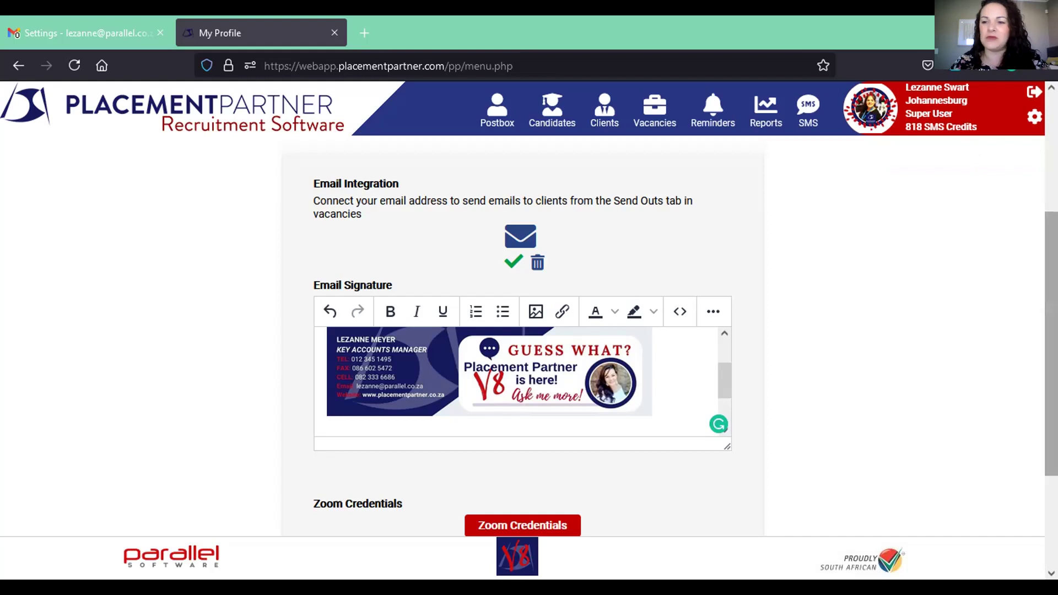
pyautogui.scroll(-2, 811, 348)
pyautogui.scroll(-1, 811, 348)
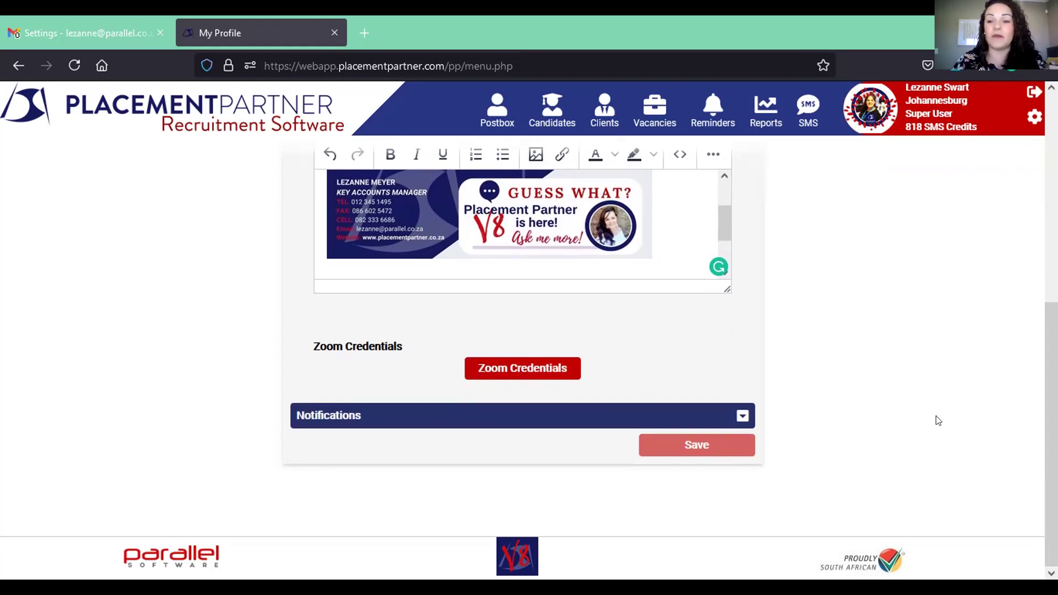
pyautogui.scroll(2, 1051, 421)
pyautogui.scroll(3, 1051, 386)
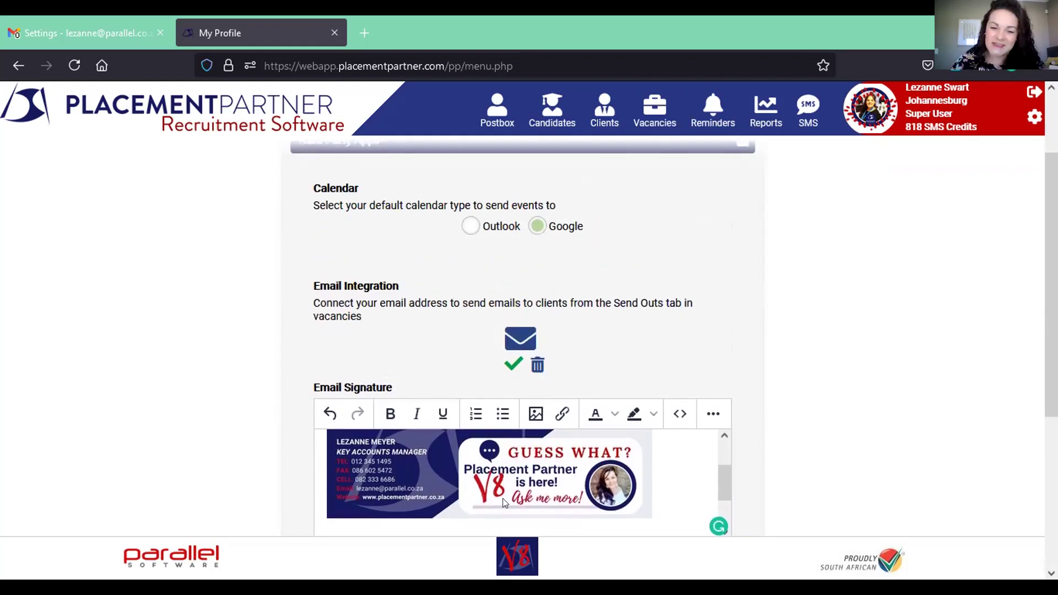
pyautogui.scroll(-5, 762, 460)
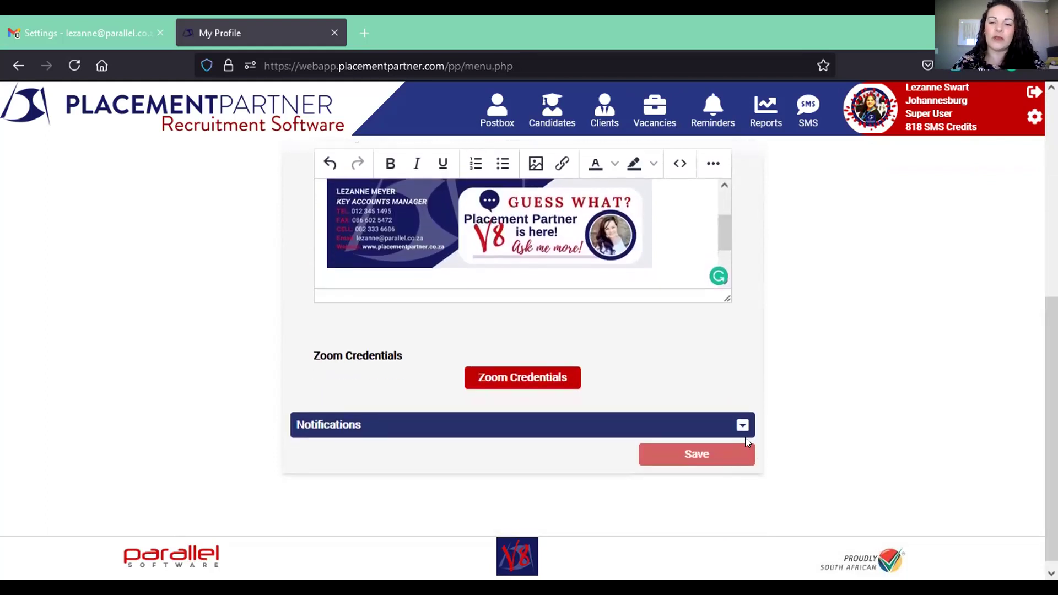
# - Expand Notifications and switch on SMS Reply Received and Web Request
pyautogui.click(742, 427)
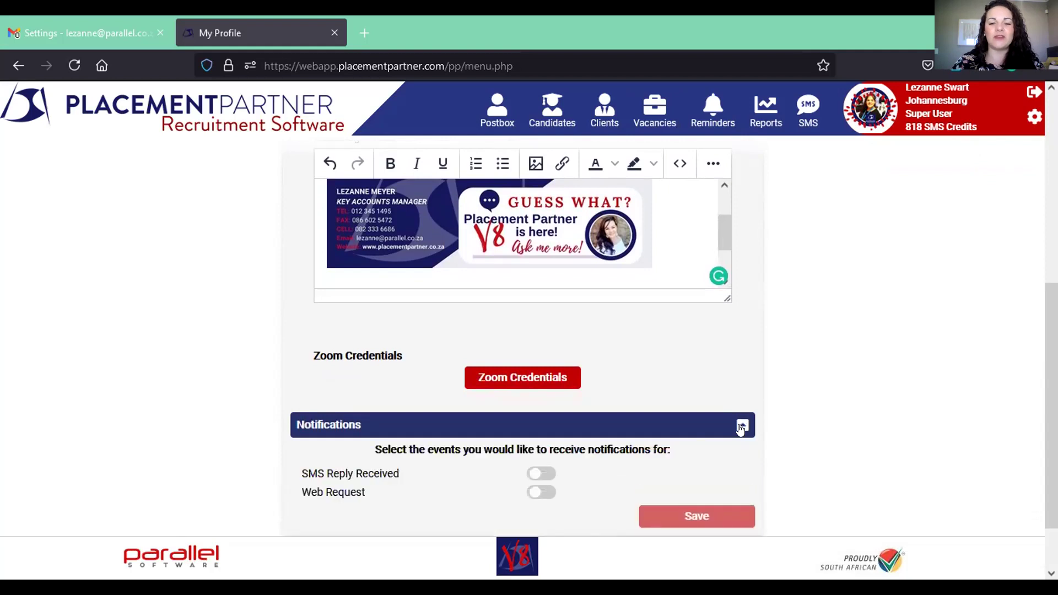
pyautogui.click(541, 477)
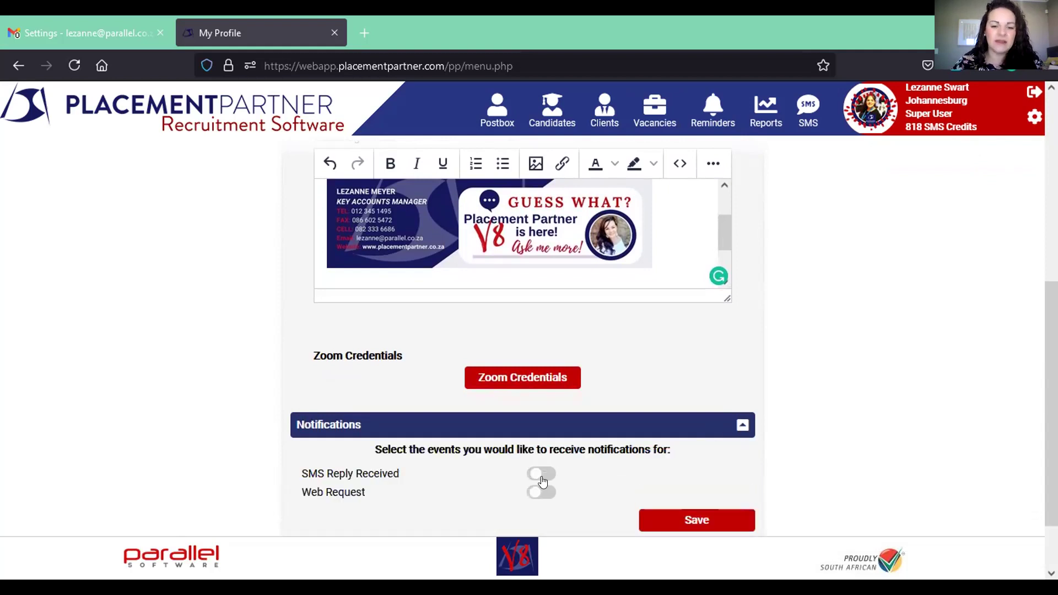
pyautogui.click(543, 493)
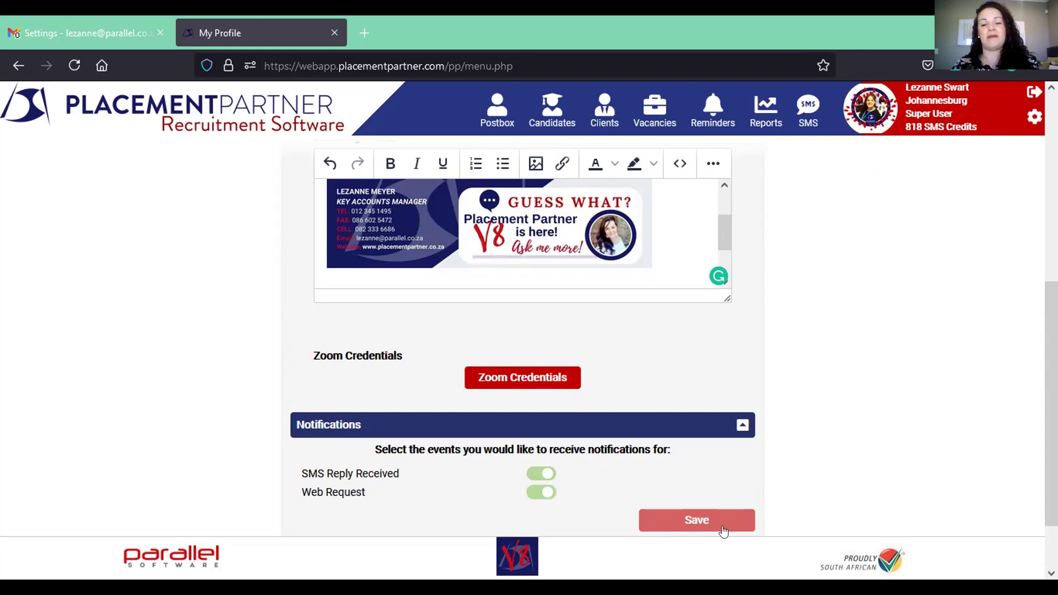
pyautogui.scroll(-2, 1050, 397)
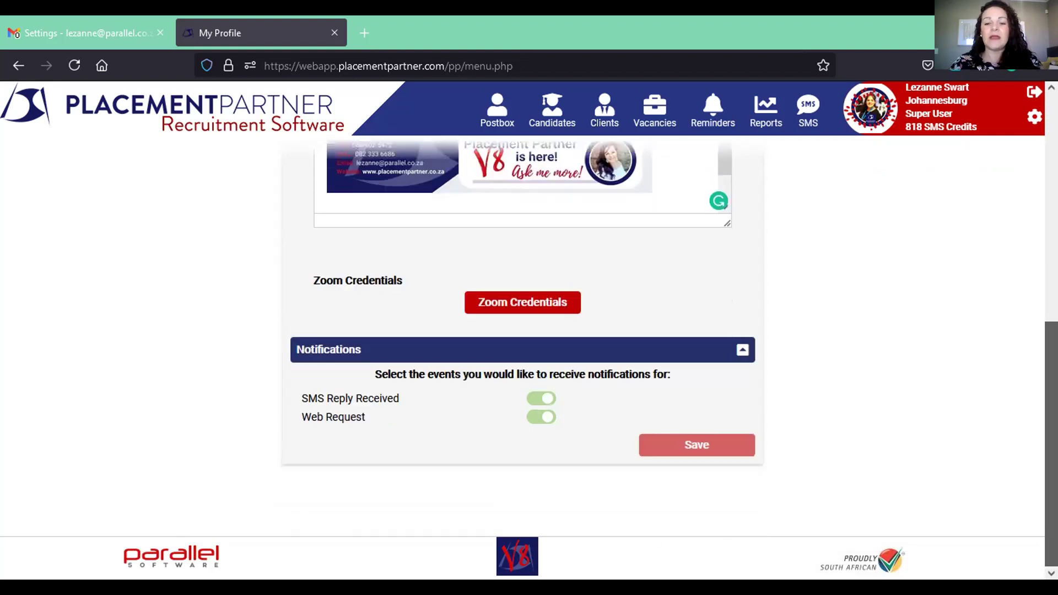
pyautogui.scroll(8, 1050, 396)
# - Show the Vacancy List through the Vacancies menu's List entry
pyautogui.moveTo(603, 110)
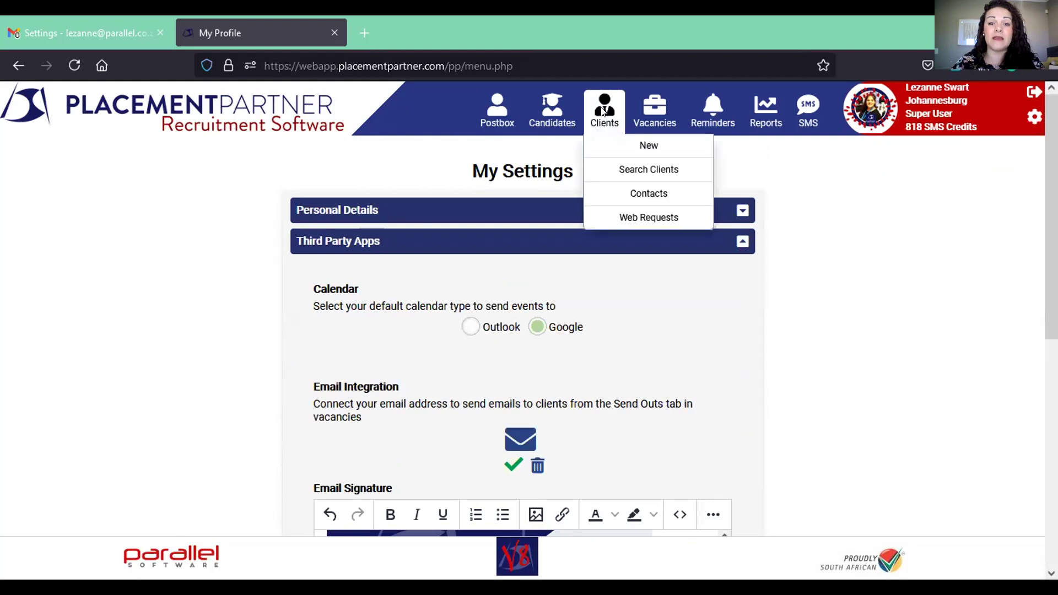
pyautogui.moveTo(651, 120)
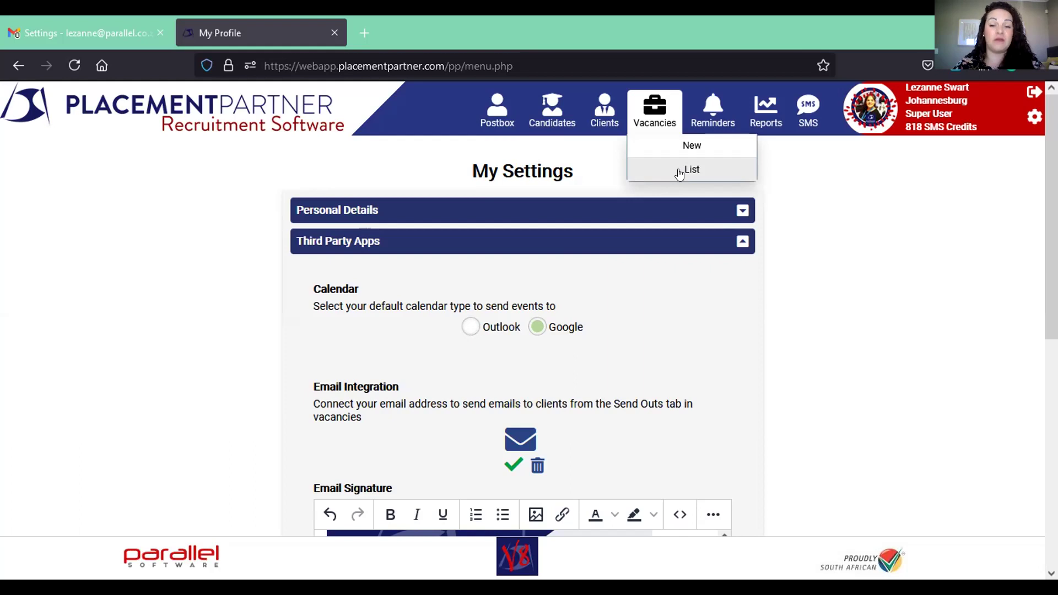
pyautogui.click(680, 173)
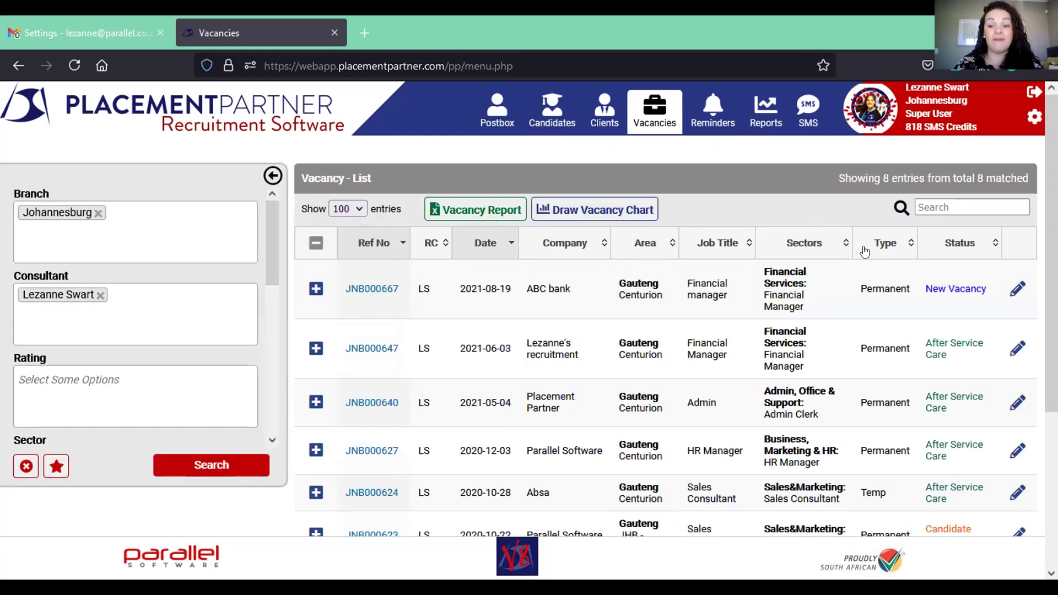
# - Edit the Parallel Software Financial Manager vacancy and view its Send Outs
pyautogui.scroll(-3, 681, 430)
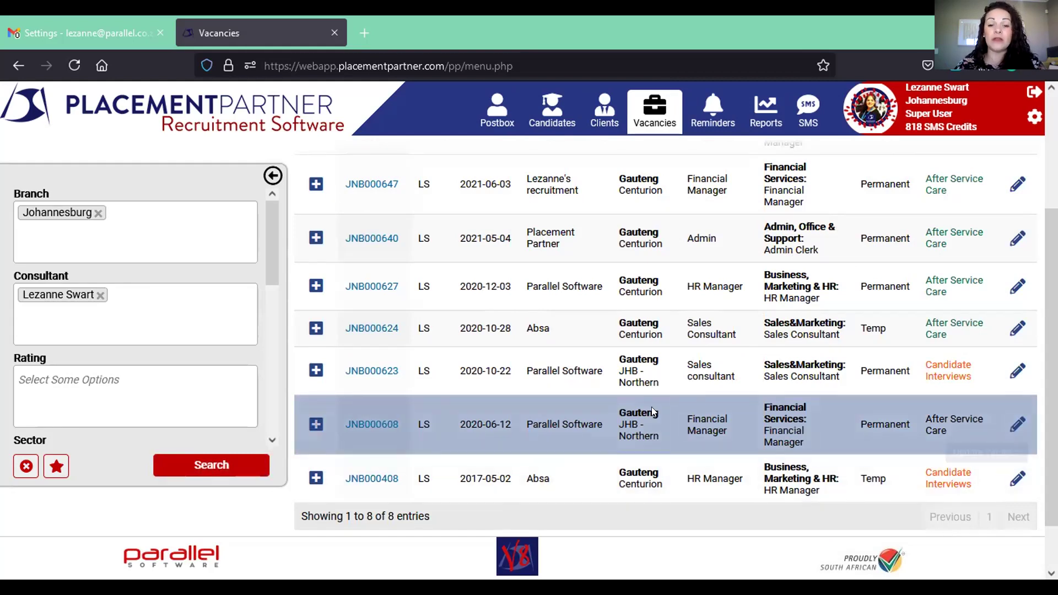
pyautogui.click(1017, 423)
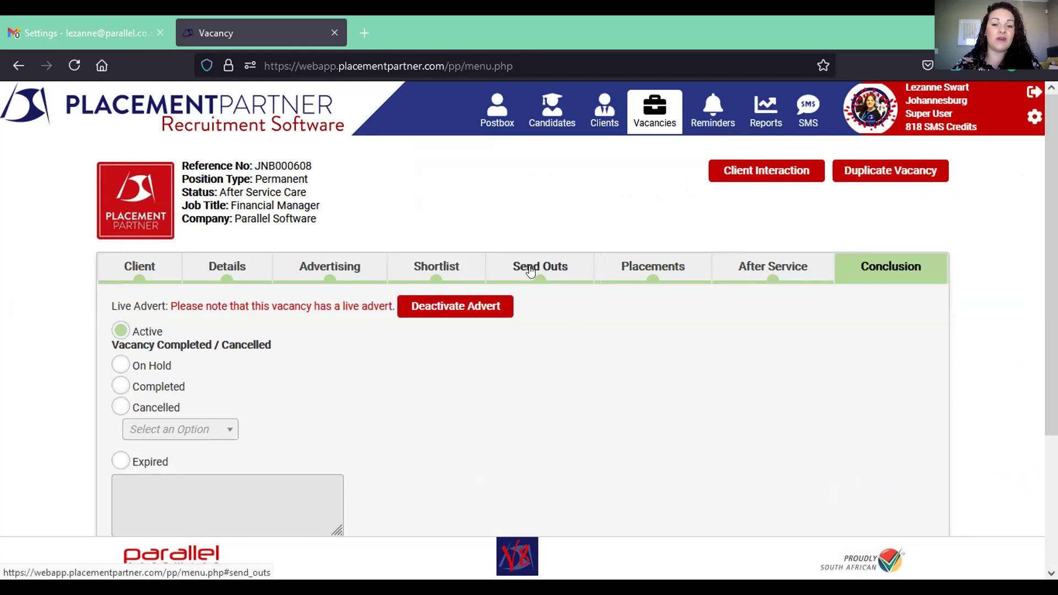
pyautogui.click(553, 263)
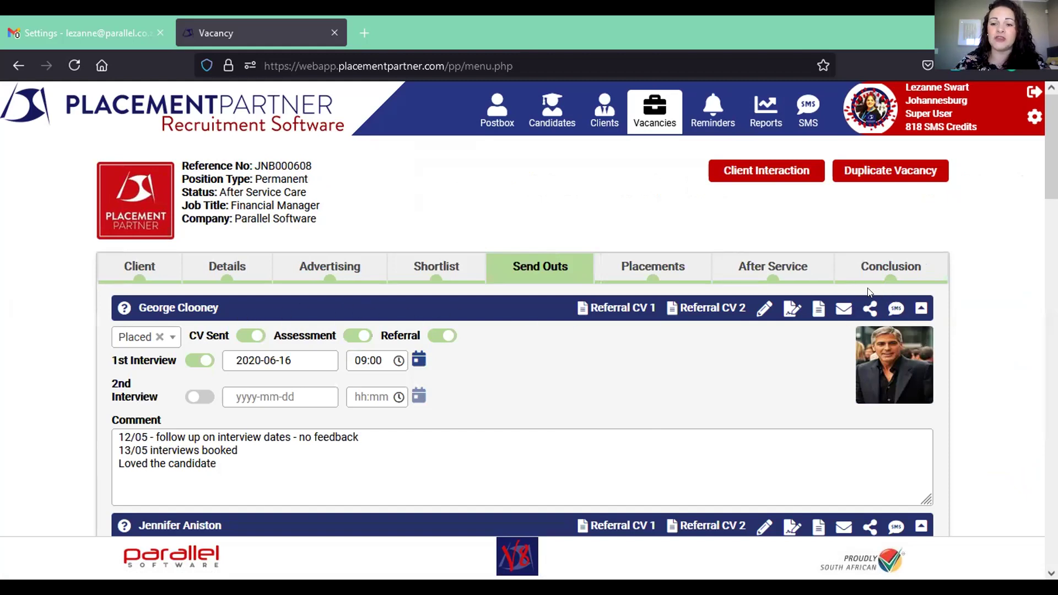
# - Start a client email for the first send-out and replace the recipient with the client's e-mail address
pyautogui.click(867, 307)
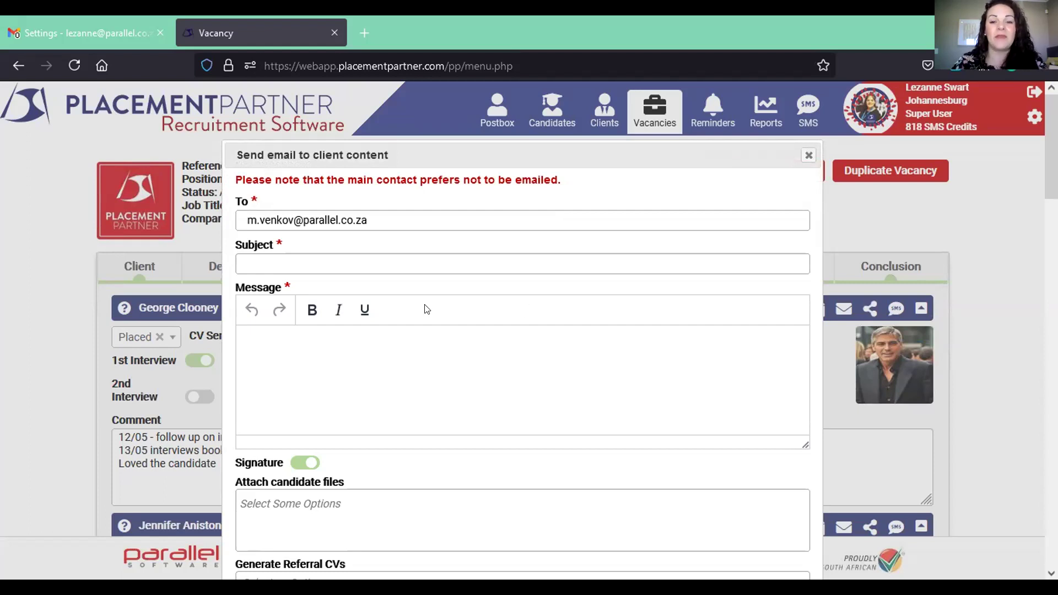
pyautogui.moveTo(367, 219); pyautogui.dragTo(179, 219)
pyautogui.press('BackSpace')
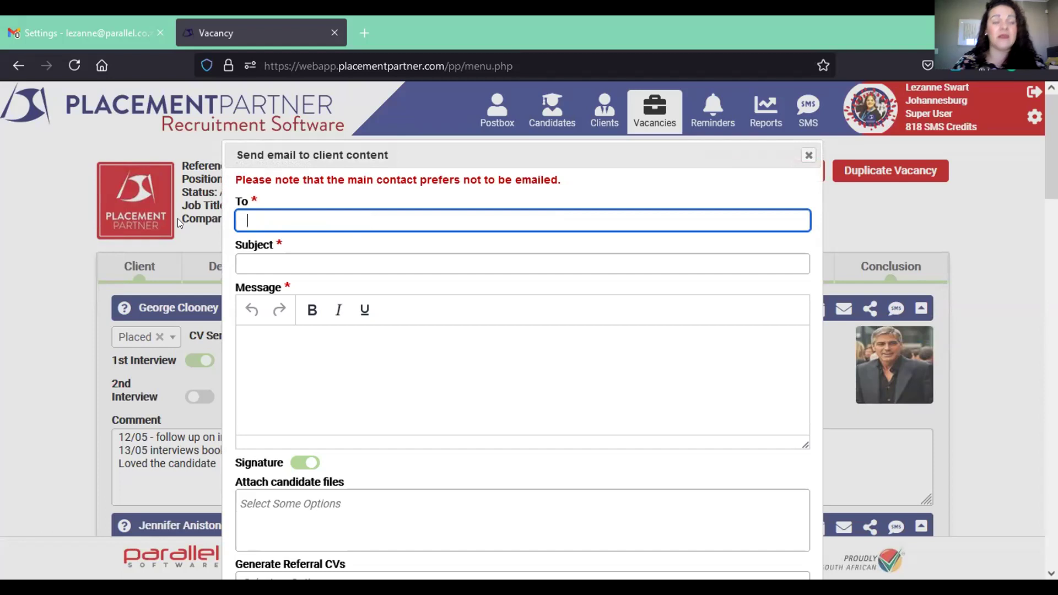
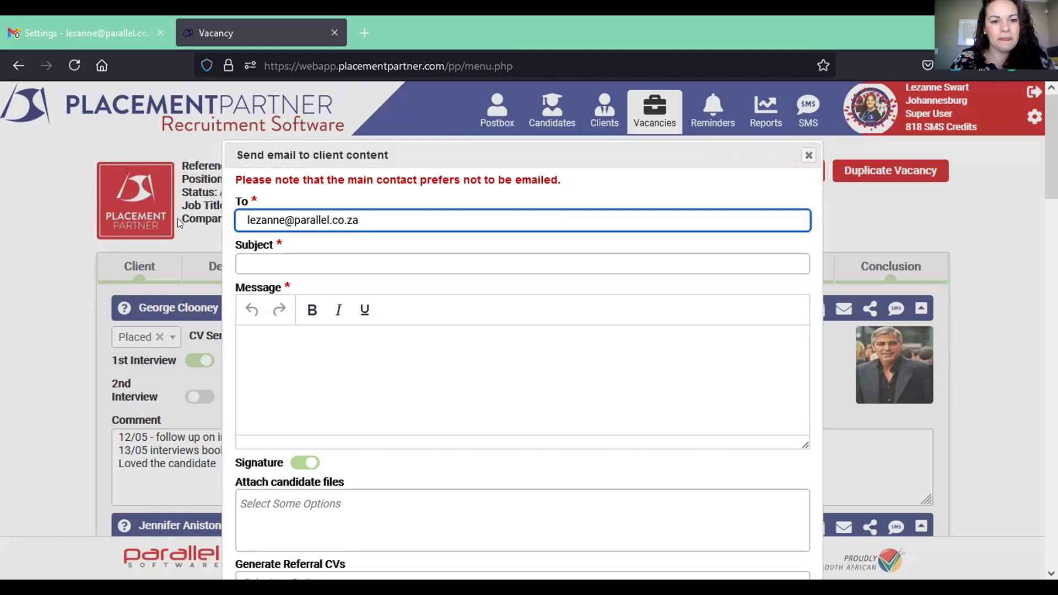
# - Enter a subject presenting the candidate for the Financial Manager Role
pyautogui.click(258, 257)
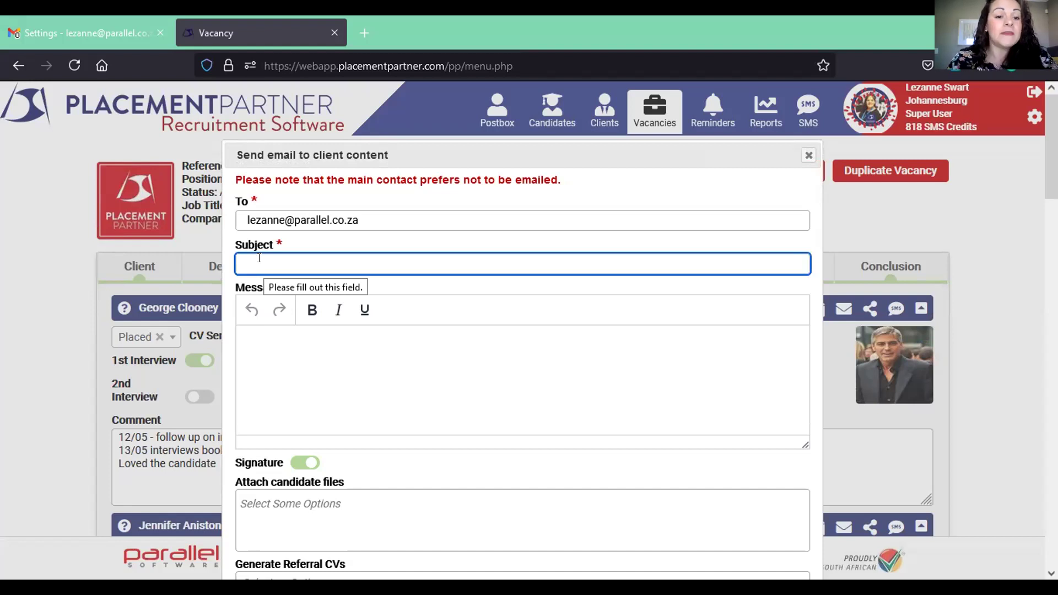
pyautogui.write('Pre')
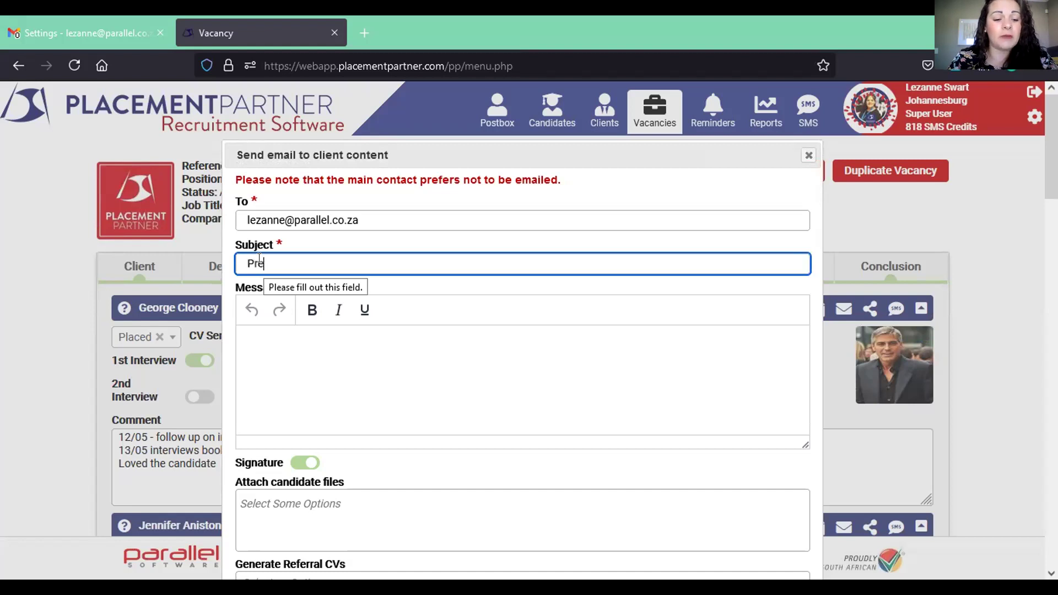
pyautogui.write('senting')
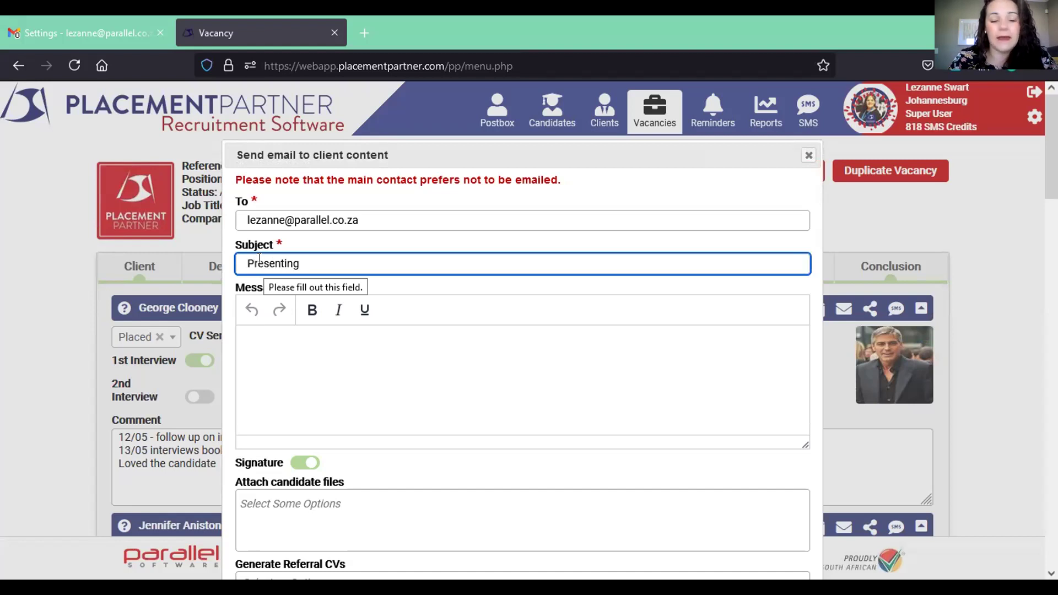
pyautogui.write(' George C')
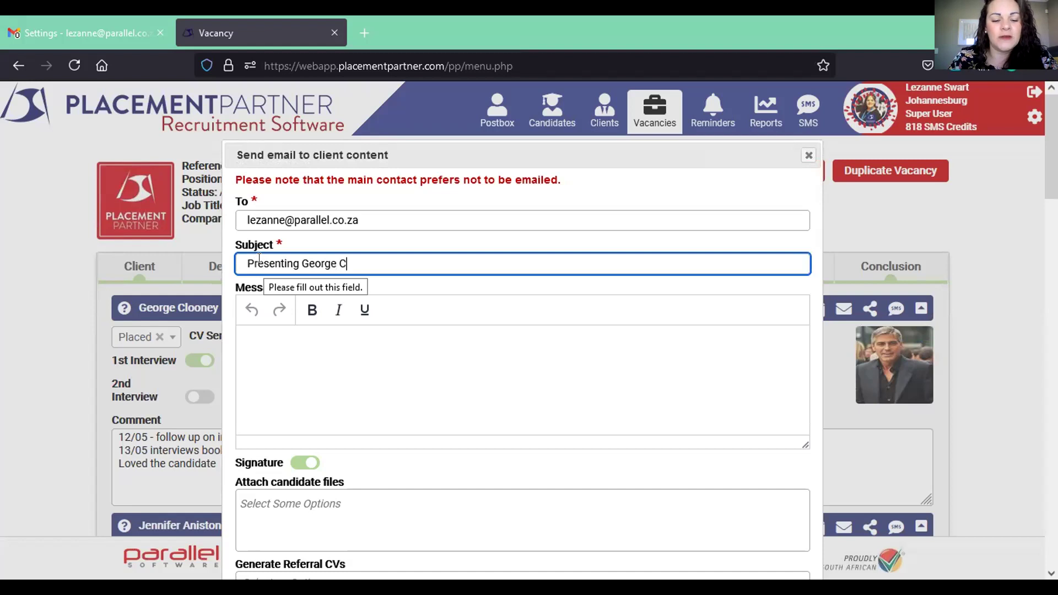
pyautogui.write('looney f')
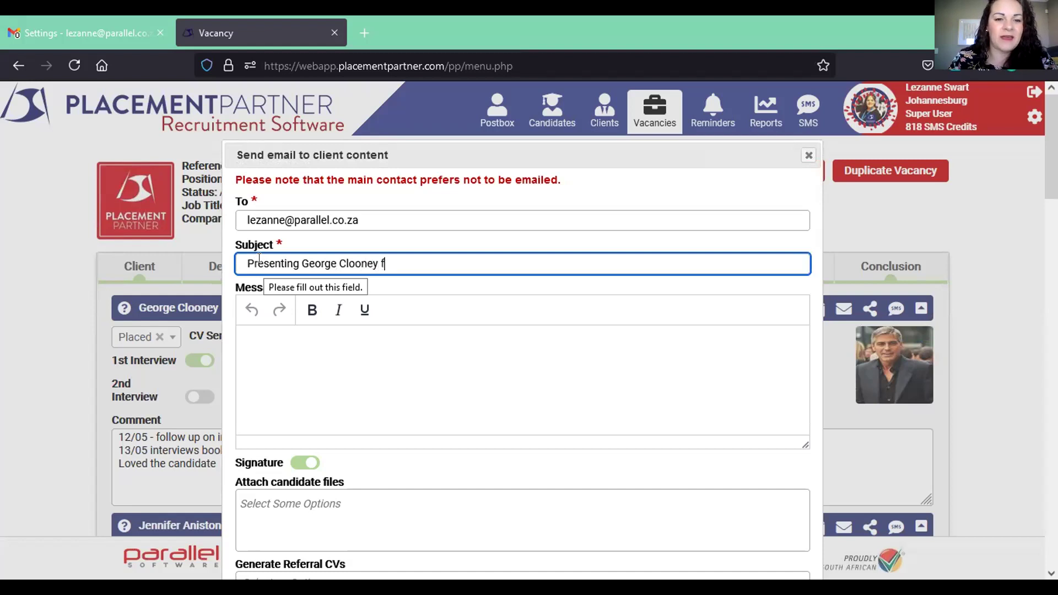
pyautogui.write('or the Finanac')
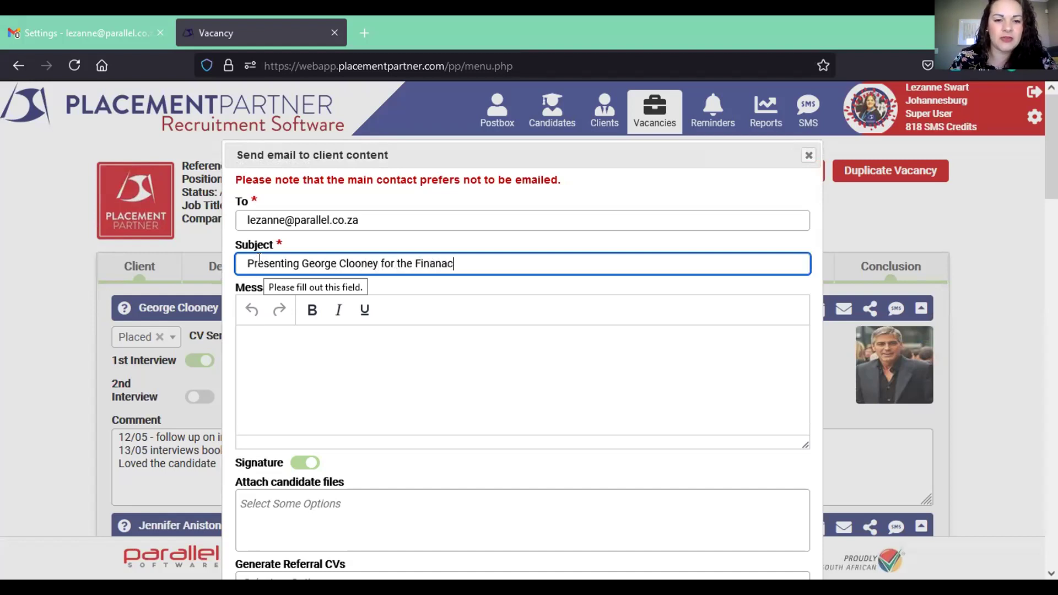
pyautogui.press('BackSpace')
pyautogui.press('BackSpace')
pyautogui.write('cial ma')
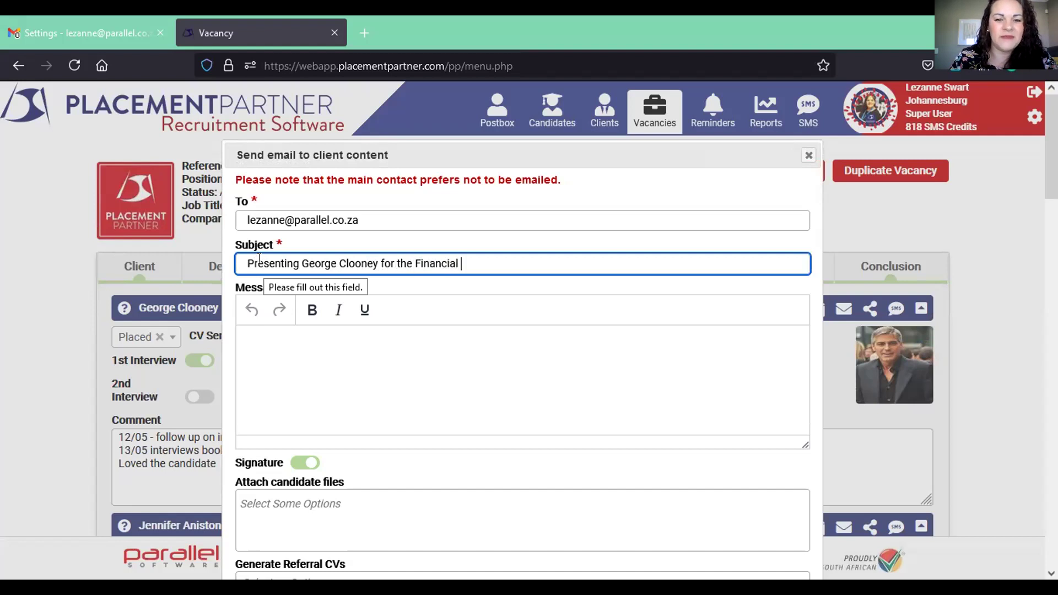
pyautogui.press('BackSpace')
pyautogui.press('BackSpace')
pyautogui.write('Manag')
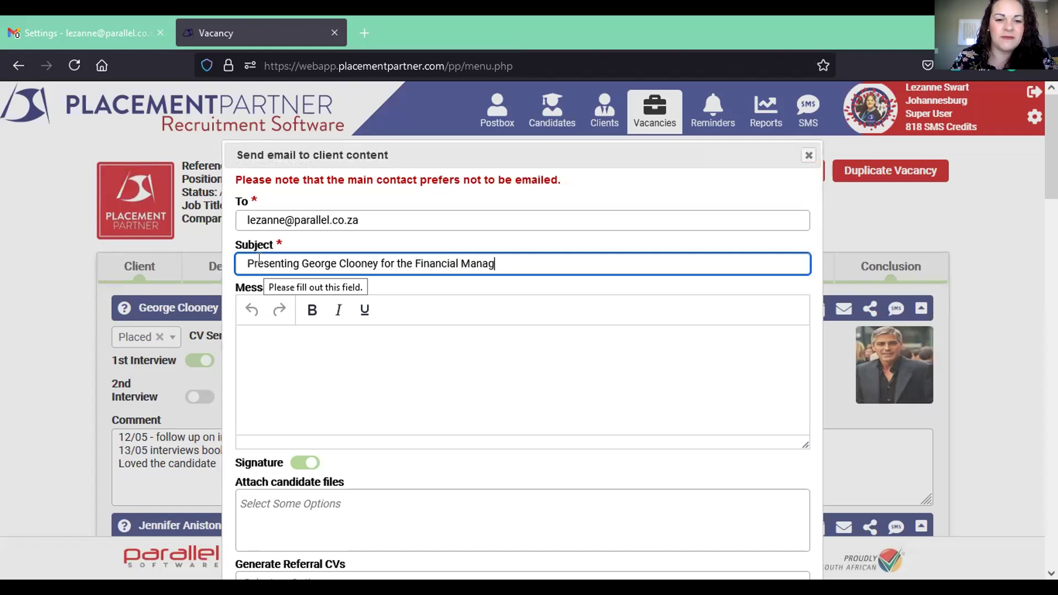
pyautogui.write('er r')
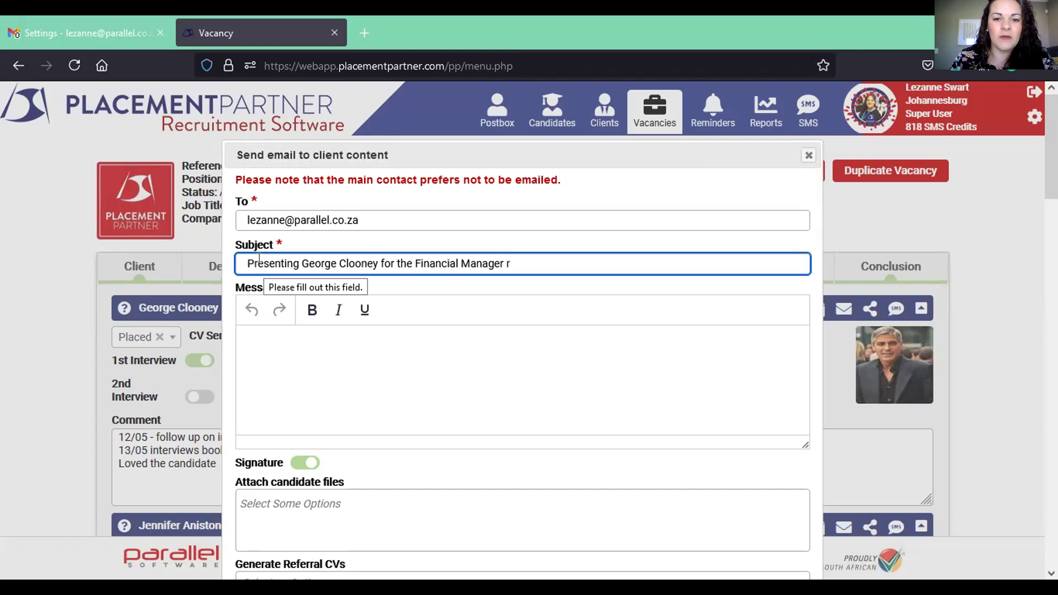
pyautogui.write('Role')
# - Write a short message body greeting the client and signing off with 'Thanks'
pyautogui.click(278, 344)
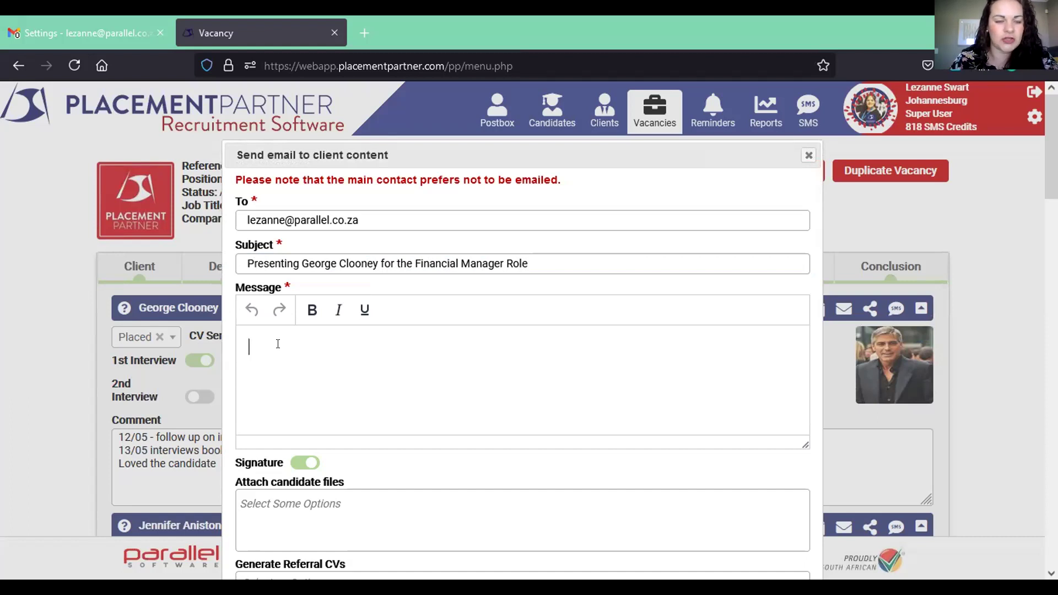
pyautogui.write('Hi')
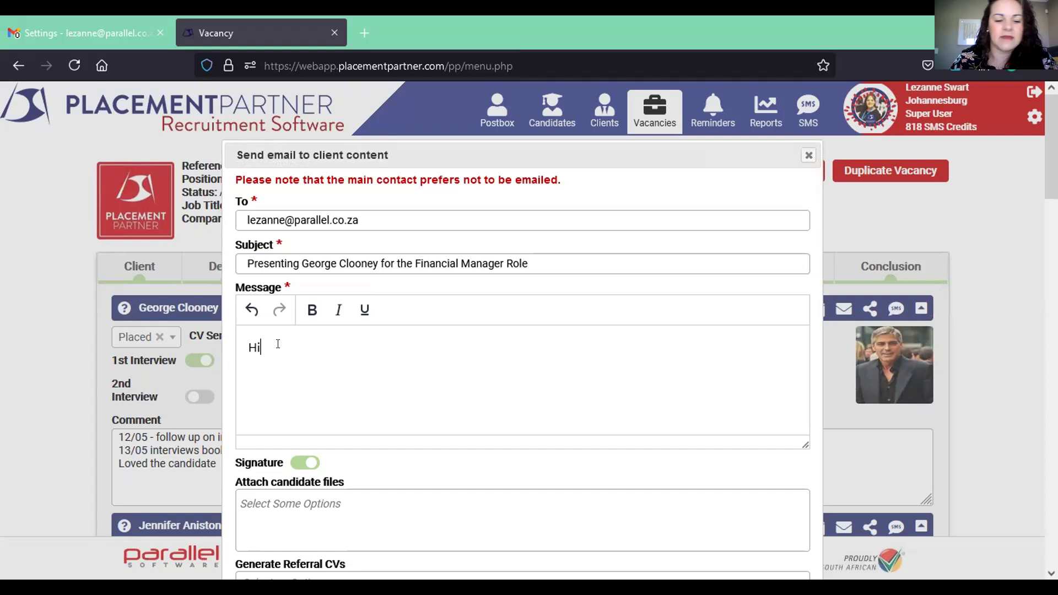
pyautogui.write(' Lezanne')
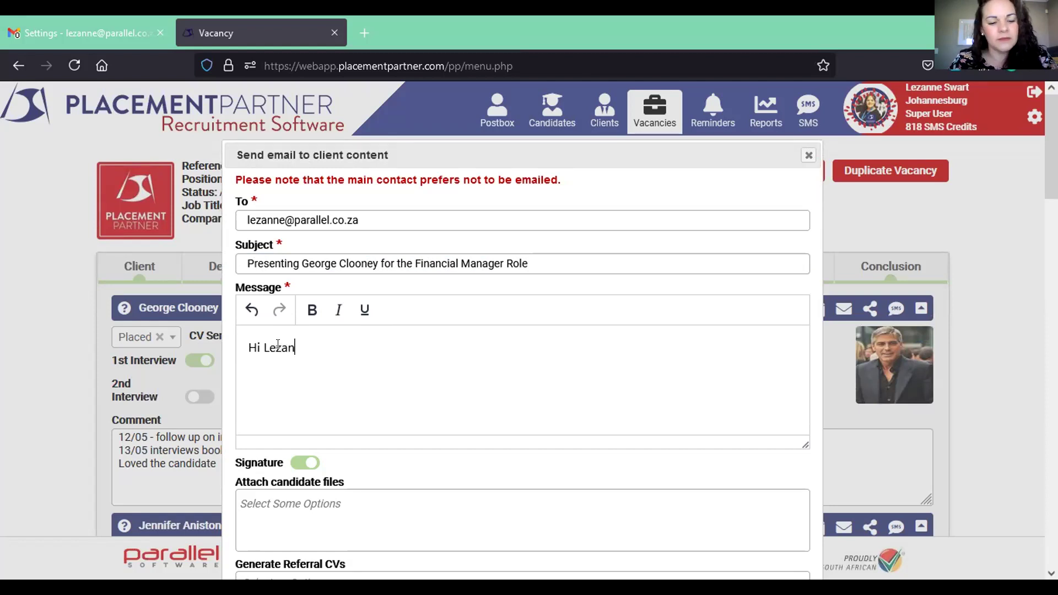
pyautogui.press('Return')
pyautogui.press('Return')
pyautogui.write('Thanks')
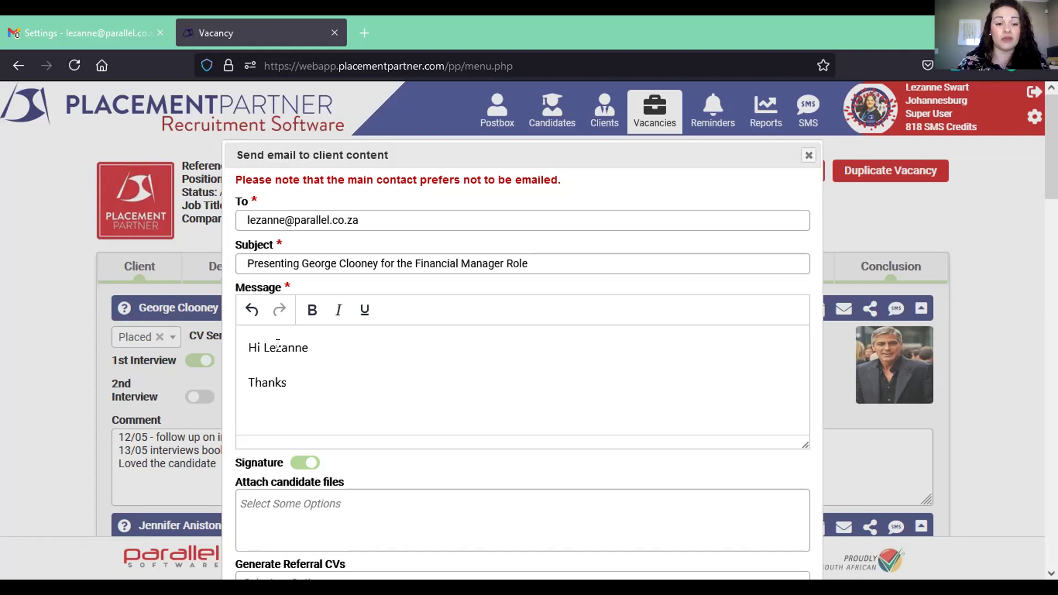
pyautogui.write('djfslsjkfljflsjfl')
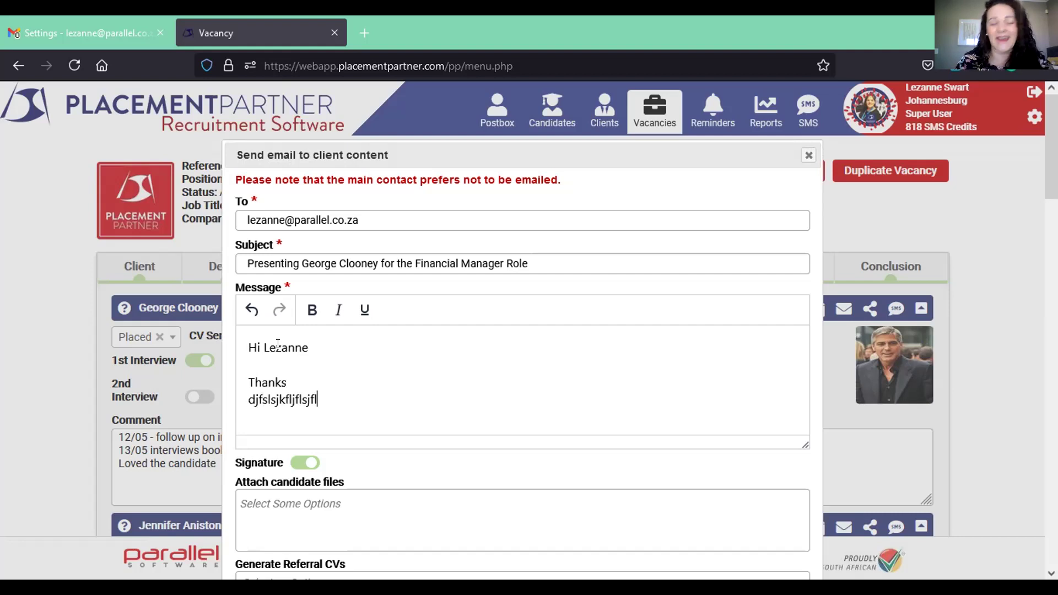
pyautogui.press('Return')
pyautogui.write('asdalskdjalsjdlas')
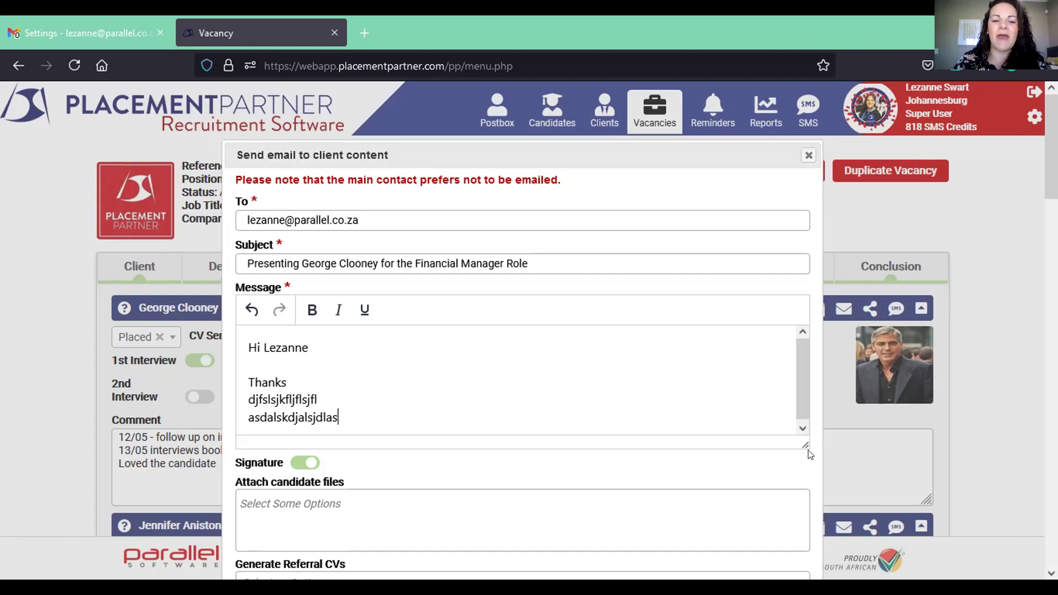
# - Attach the ITC Check, Copy of ID and Recorded Interview files, and include Referral CV 1
pyautogui.scroll(-1, 764, 474)
pyautogui.scroll(-3, 764, 474)
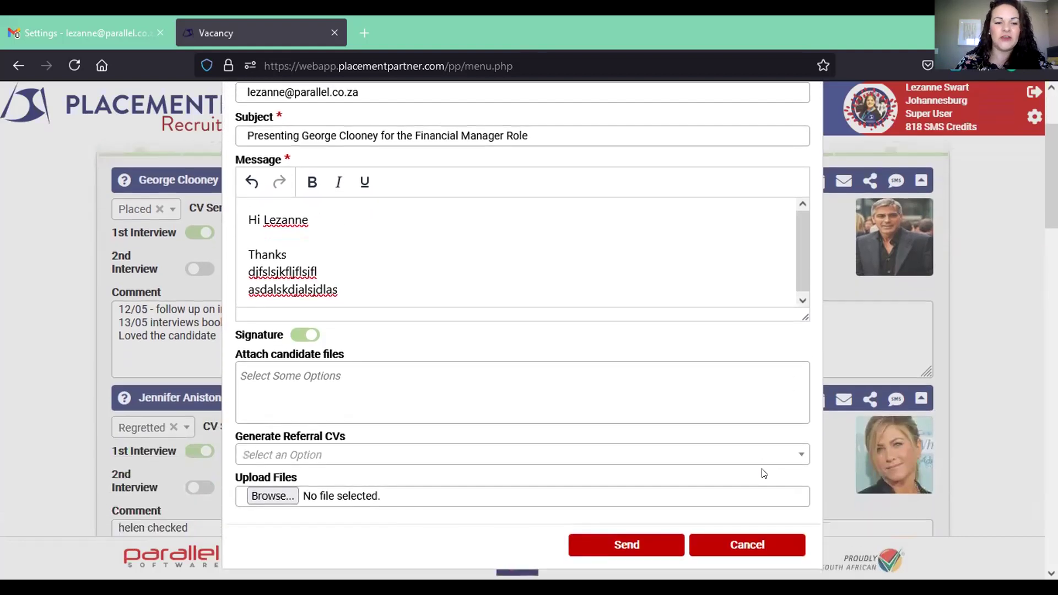
pyautogui.click(295, 354)
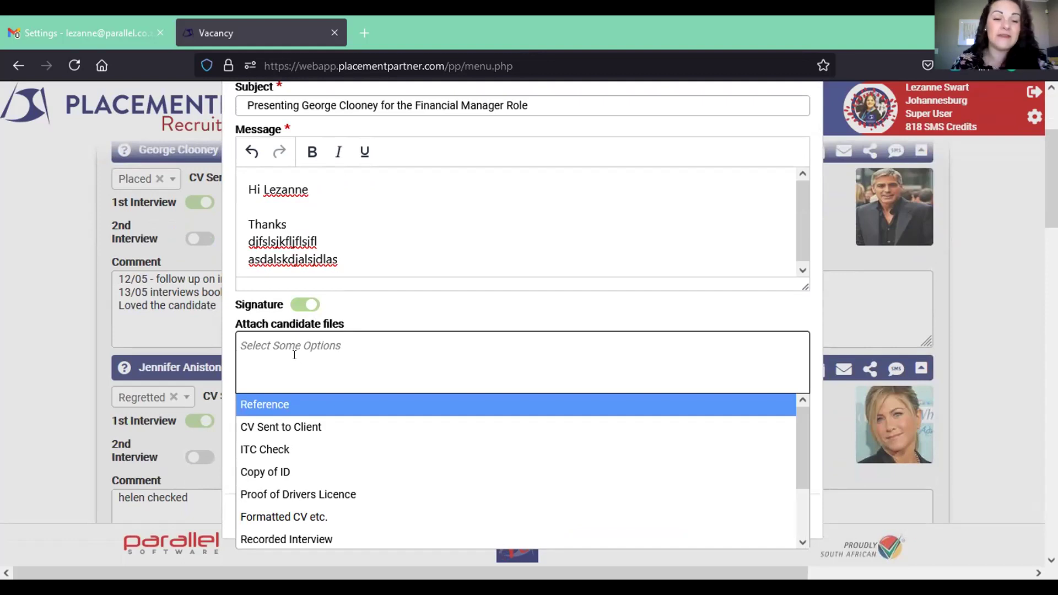
pyautogui.click(287, 450)
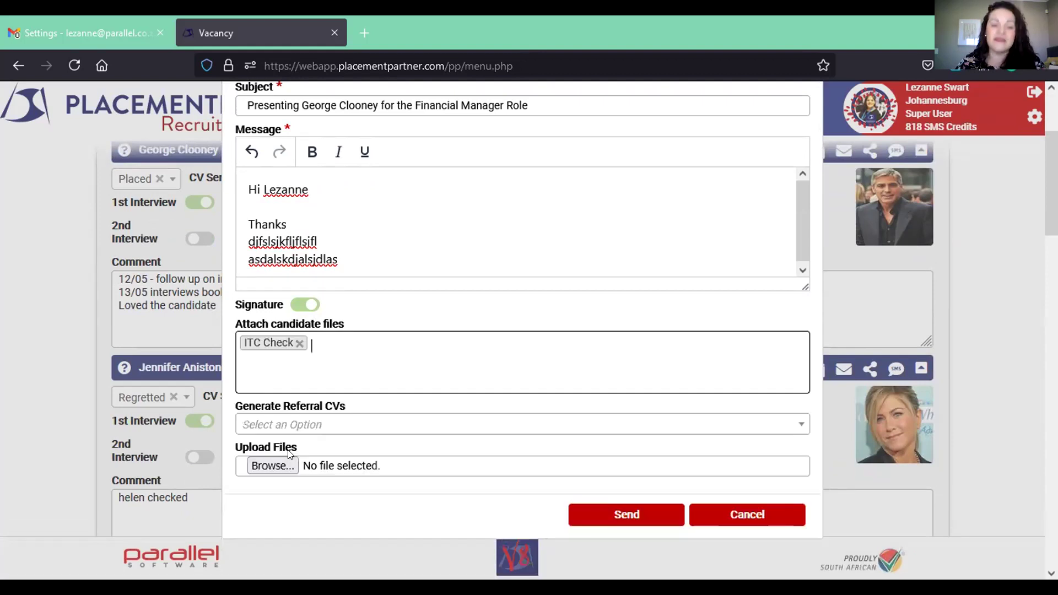
pyautogui.click(369, 371)
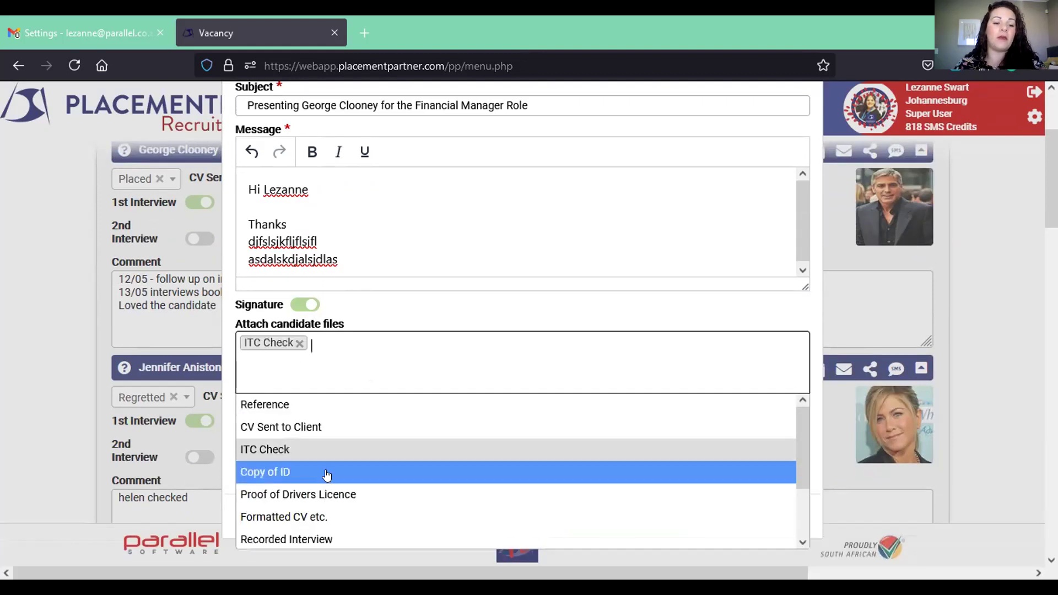
pyautogui.click(328, 474)
pyautogui.click(427, 368)
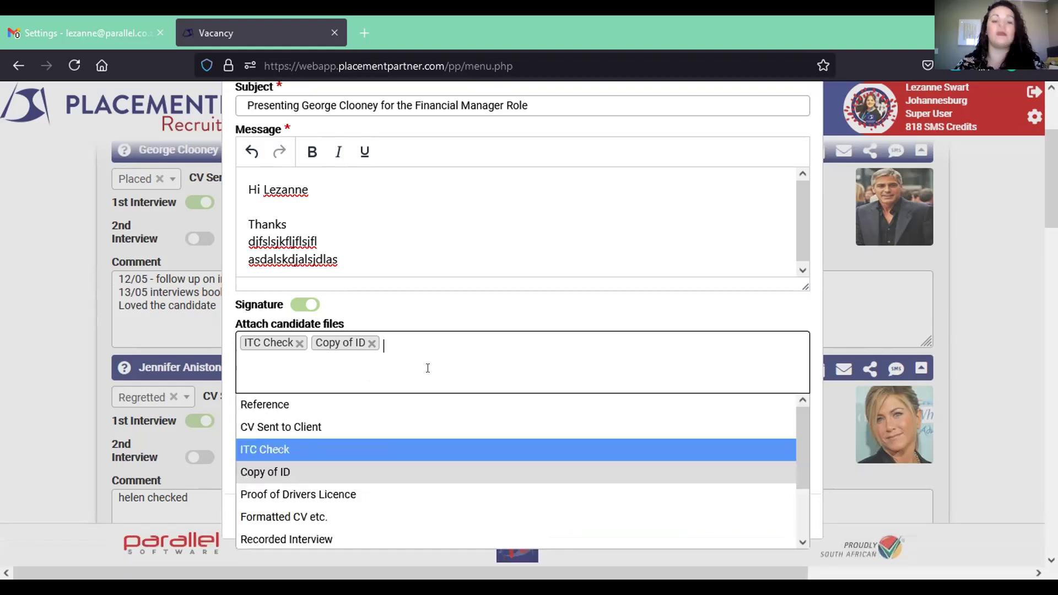
pyautogui.click(354, 541)
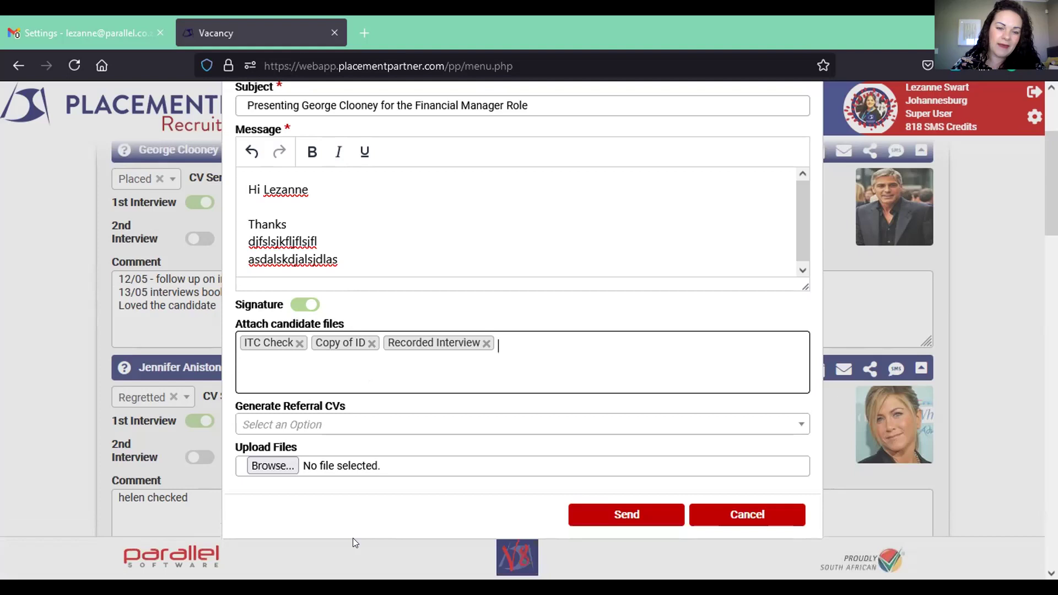
pyautogui.click(304, 431)
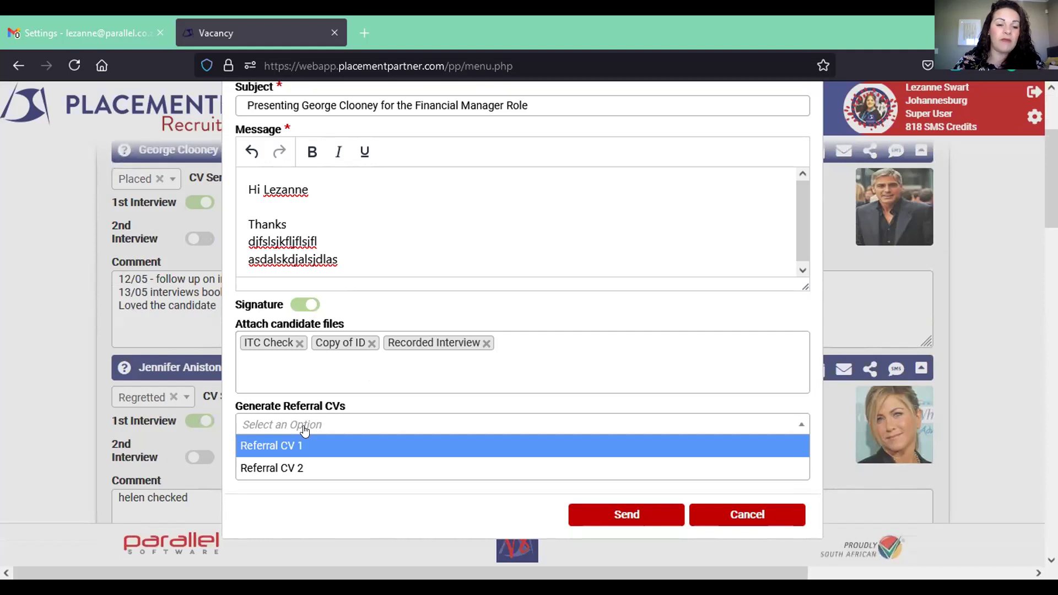
pyautogui.click(252, 446)
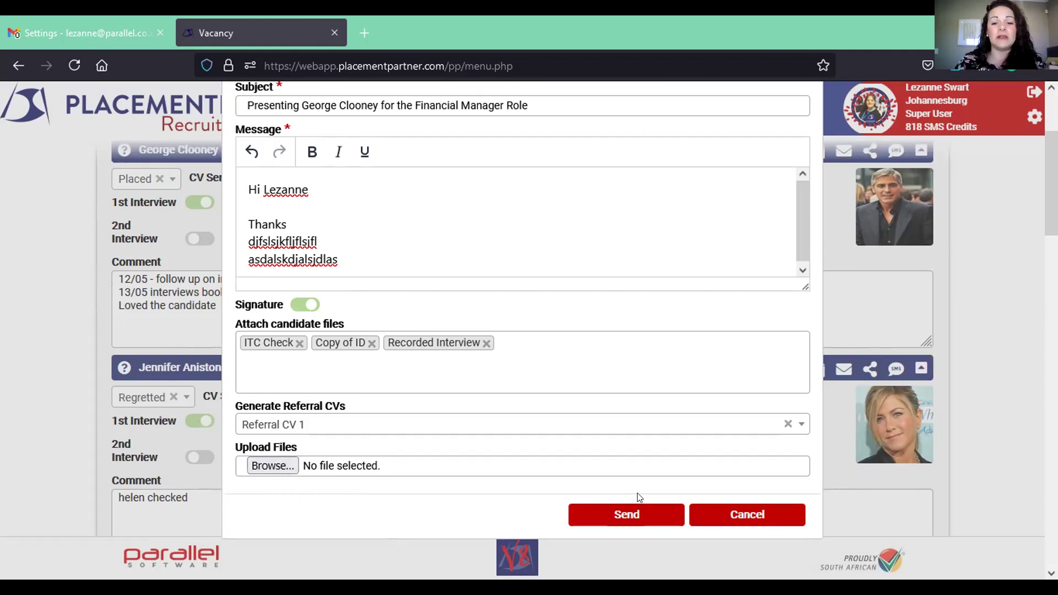
# - Send the email, set the 2nd interview to 2021-08-20 at 09:00, and push it to Google Calendar
pyautogui.click(605, 518)
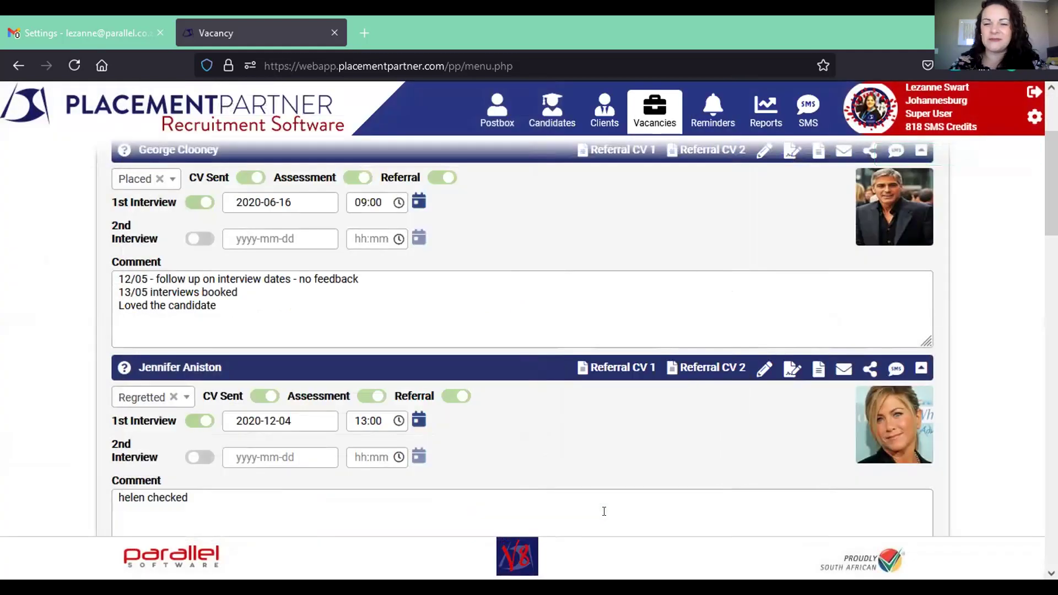
pyautogui.moveTo(1050, 234); pyautogui.dragTo(1050, 223)
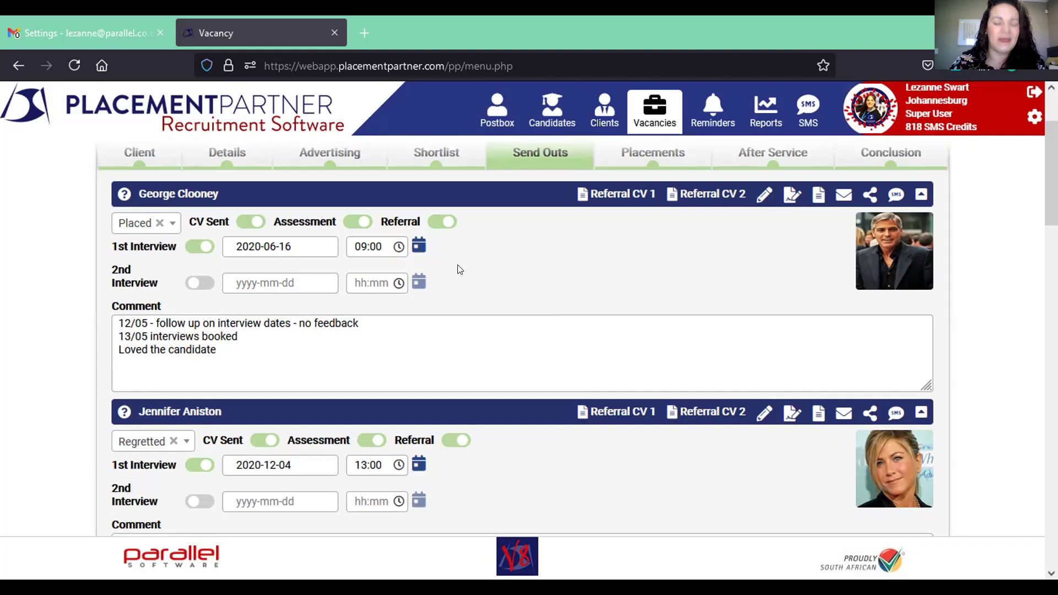
pyautogui.click(304, 282)
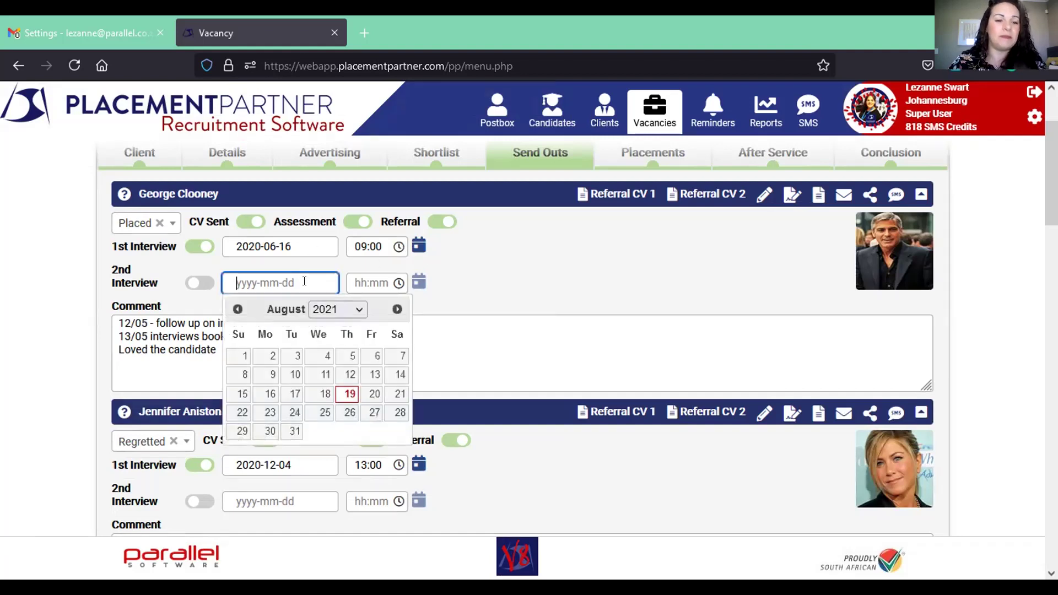
pyautogui.click(368, 395)
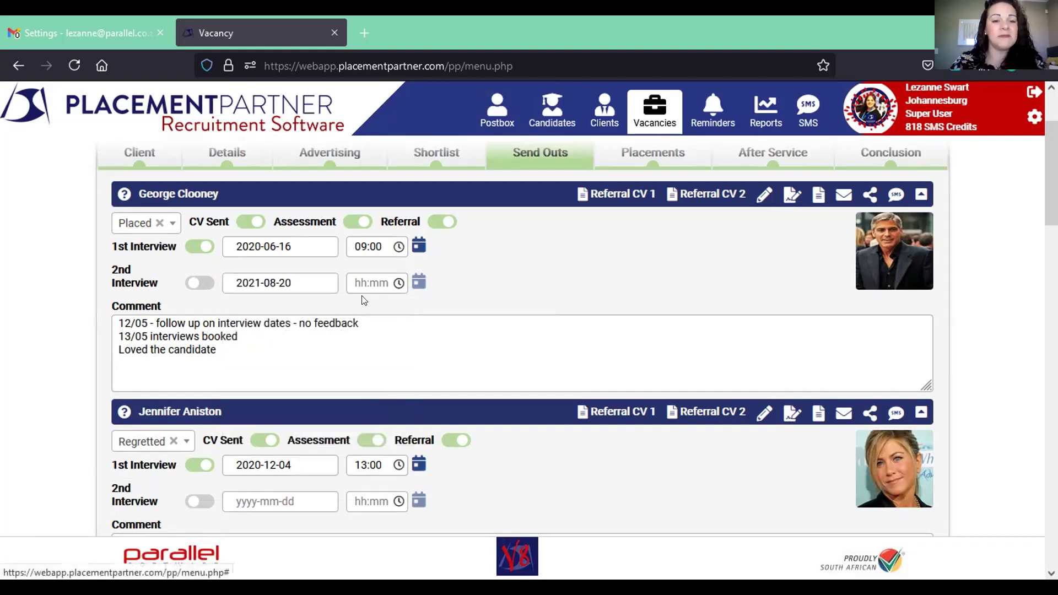
pyautogui.click(358, 283)
pyautogui.write('09:00')
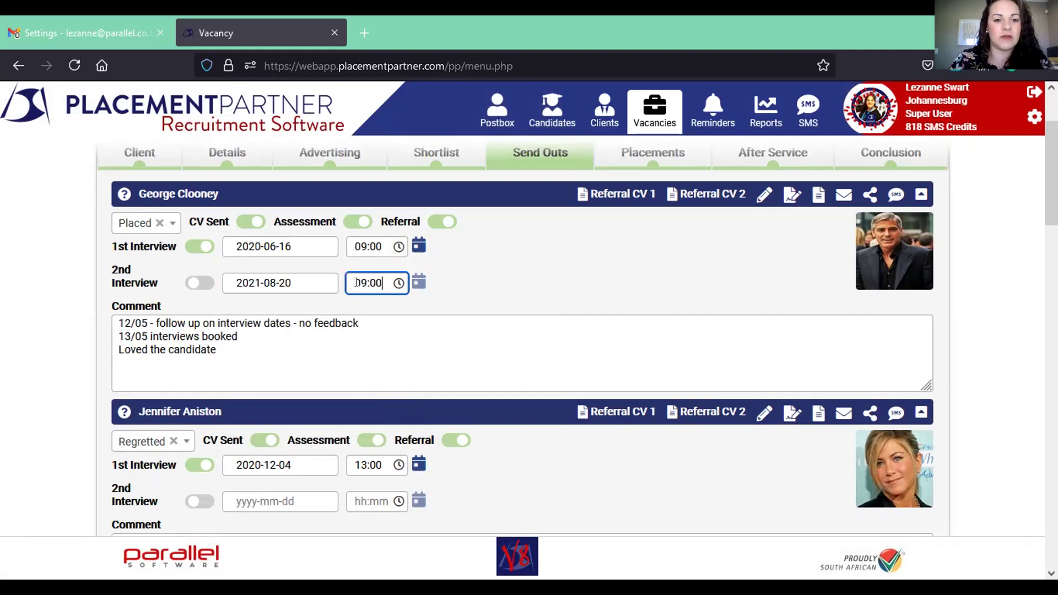
pyautogui.click(441, 299)
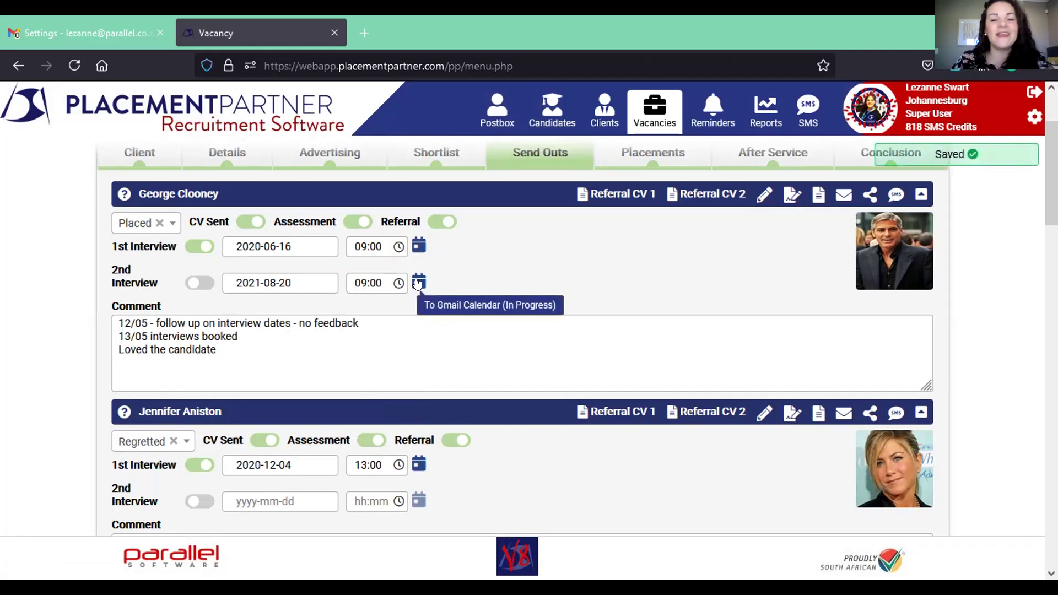
pyautogui.click(418, 283)
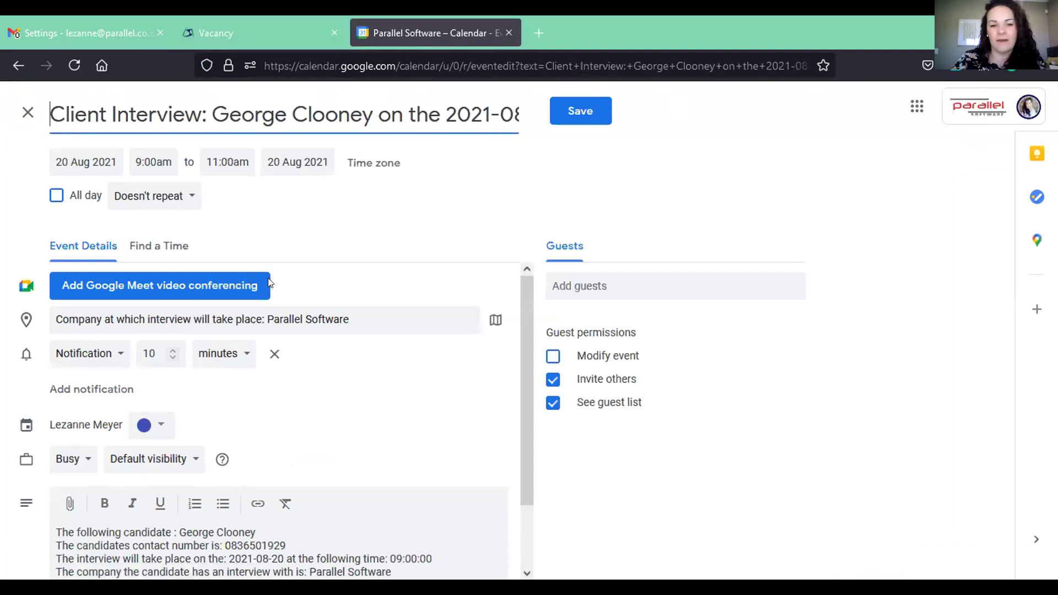
# - Replace the event location with the client's address taken from the description
pyautogui.click(624, 283)
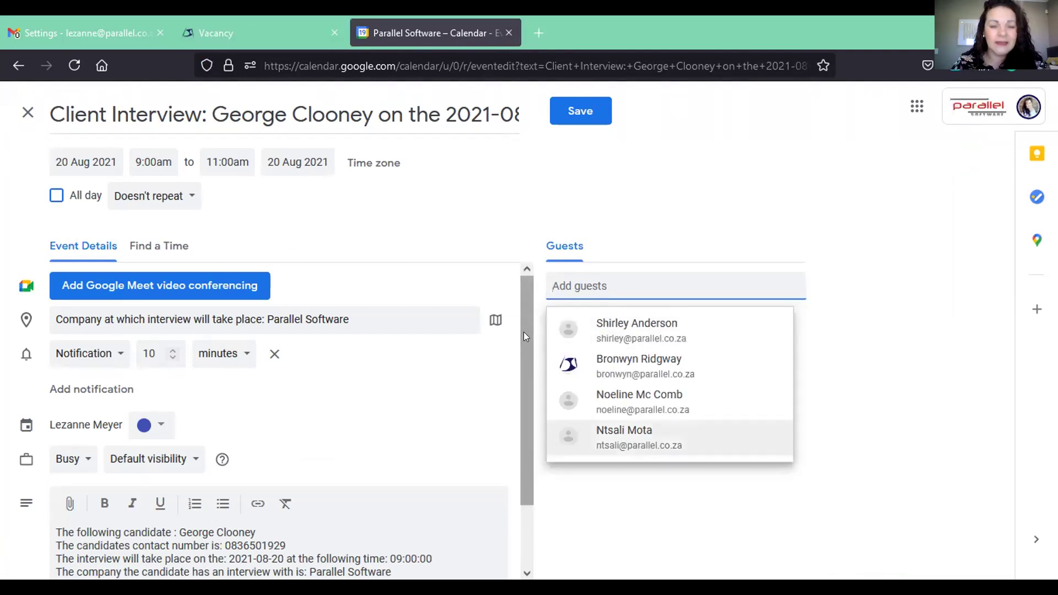
pyautogui.moveTo(524, 333); pyautogui.dragTo(531, 419)
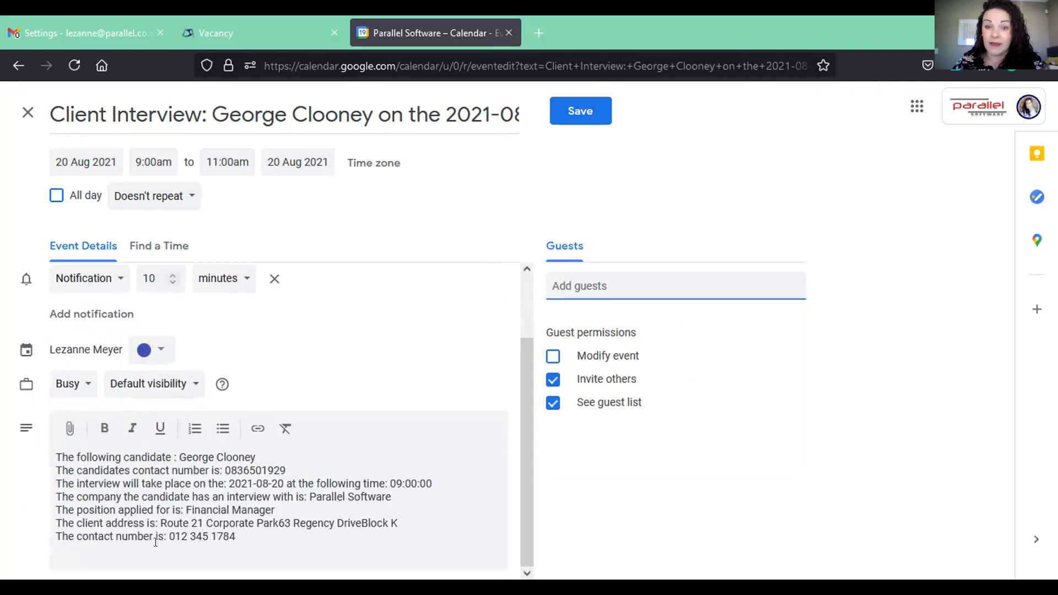
pyautogui.moveTo(160, 523); pyautogui.dragTo(394, 519)
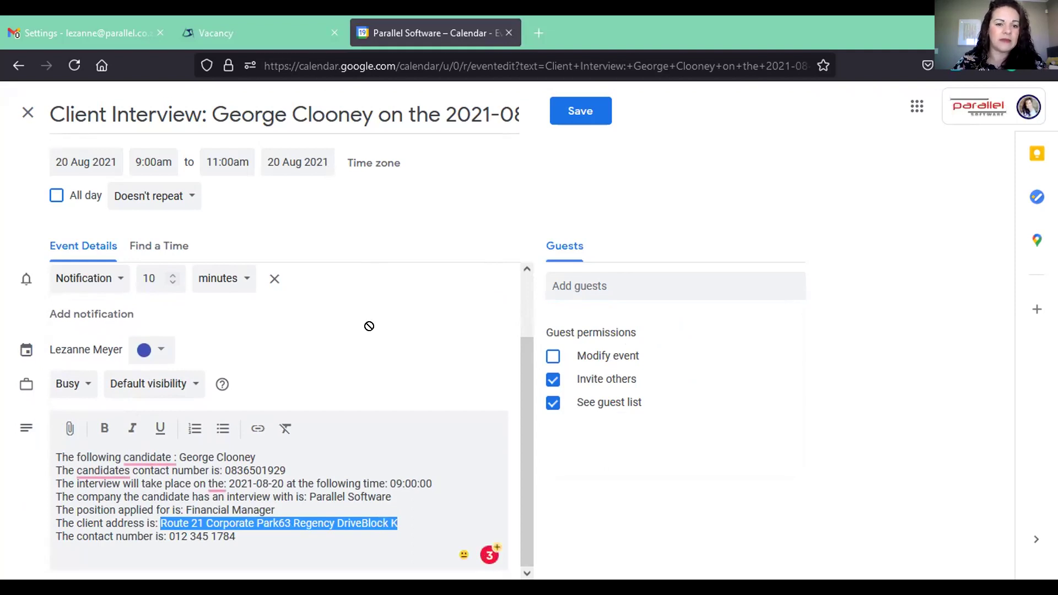
pyautogui.moveTo(585, 316); pyautogui.dragTo(444, 313)
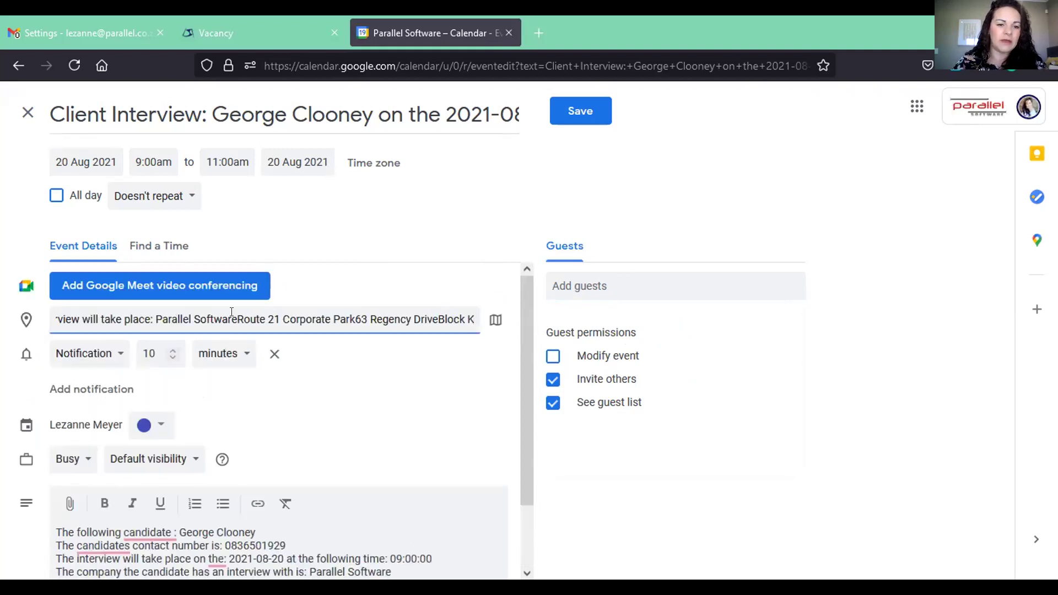
pyautogui.press('BackSpace')
pyautogui.press('BackSpace')
pyautogui.press('BackSpace')
pyautogui.press('BackSpace')
pyautogui.press('BackSpace')
pyautogui.press('BackSpace')
pyautogui.press('BackSpace')
pyautogui.press('BackSpace')
pyautogui.press('BackSpace')
pyautogui.press('BackSpace')
pyautogui.press('BackSpace')
pyautogui.press('BackSpace')
pyautogui.press('BackSpace')
pyautogui.press('BackSpace')
pyautogui.press('BackSpace')
pyautogui.press('BackSpace')
pyautogui.press('BackSpace')
pyautogui.press('BackSpace')
pyautogui.press('BackSpace')
pyautogui.press('BackSpace')
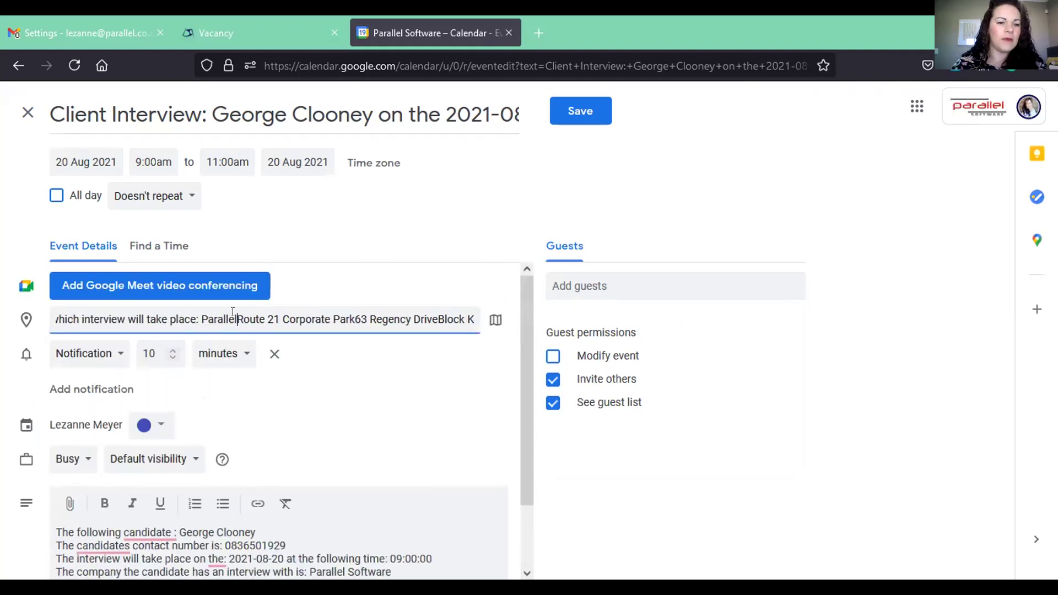
pyautogui.press('BackSpace')
pyautogui.press('BackSpace')
pyautogui.press('BackSpace')
pyautogui.press('BackSpace')
pyautogui.press('BackSpace')
pyautogui.press('BackSpace')
pyautogui.press('BackSpace')
pyautogui.press('BackSpace')
pyautogui.press('BackSpace')
pyautogui.press('BackSpace')
pyautogui.press('BackSpace')
pyautogui.press('BackSpace')
pyautogui.press('BackSpace')
pyautogui.press('BackSpace')
pyautogui.press('BackSpace')
pyautogui.press('BackSpace')
pyautogui.press('BackSpace')
pyautogui.press('BackSpace')
pyautogui.press('BackSpace')
pyautogui.press('BackSpace')
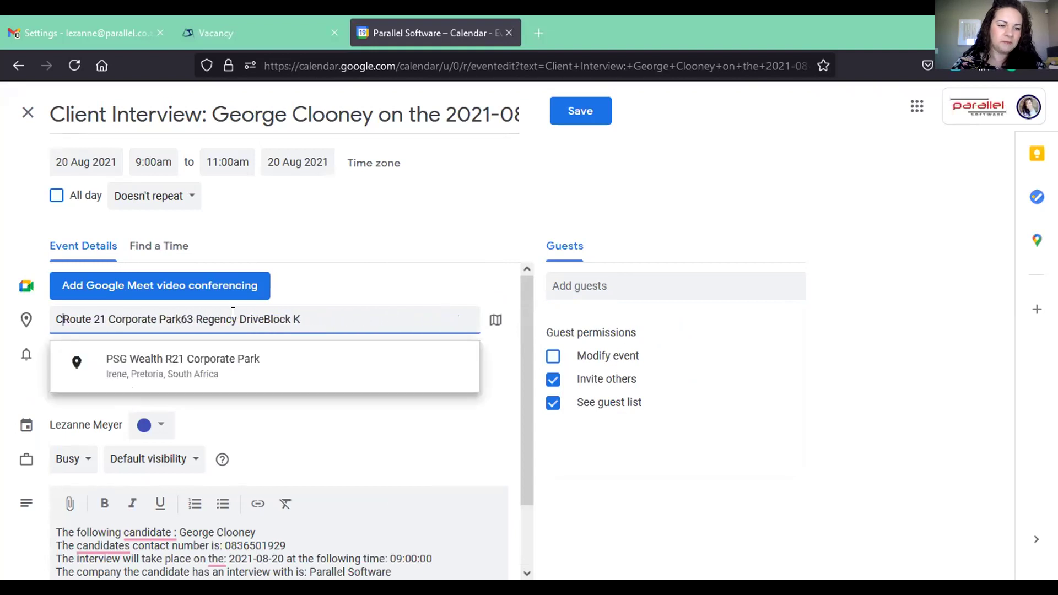
pyautogui.click(385, 455)
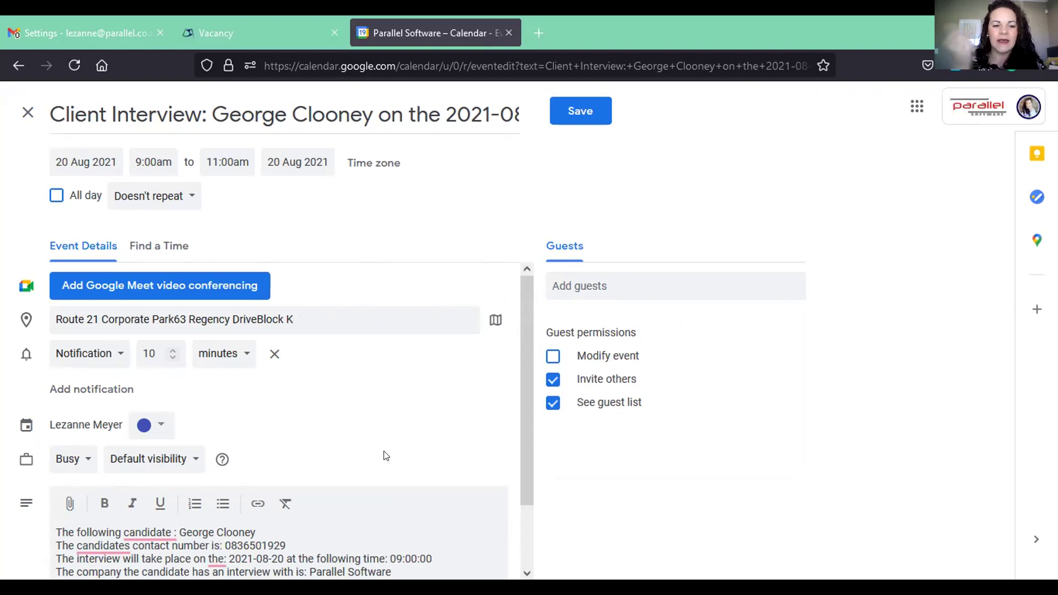
# - Clear all text from the Client Interview event description
pyautogui.moveTo(525, 420); pyautogui.dragTo(527, 494)
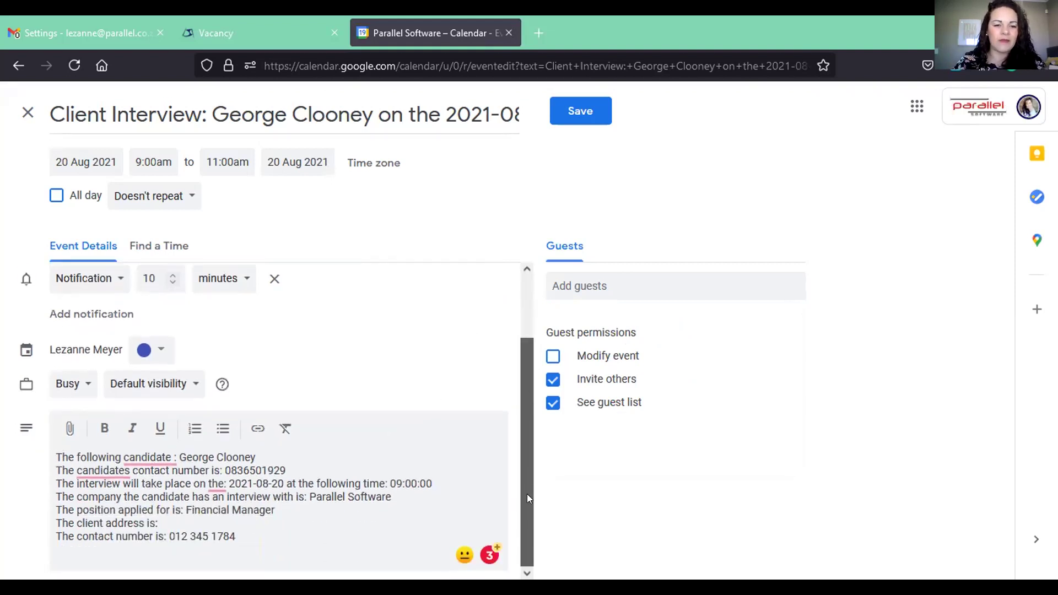
pyautogui.moveTo(237, 537); pyautogui.dragTo(61, 455)
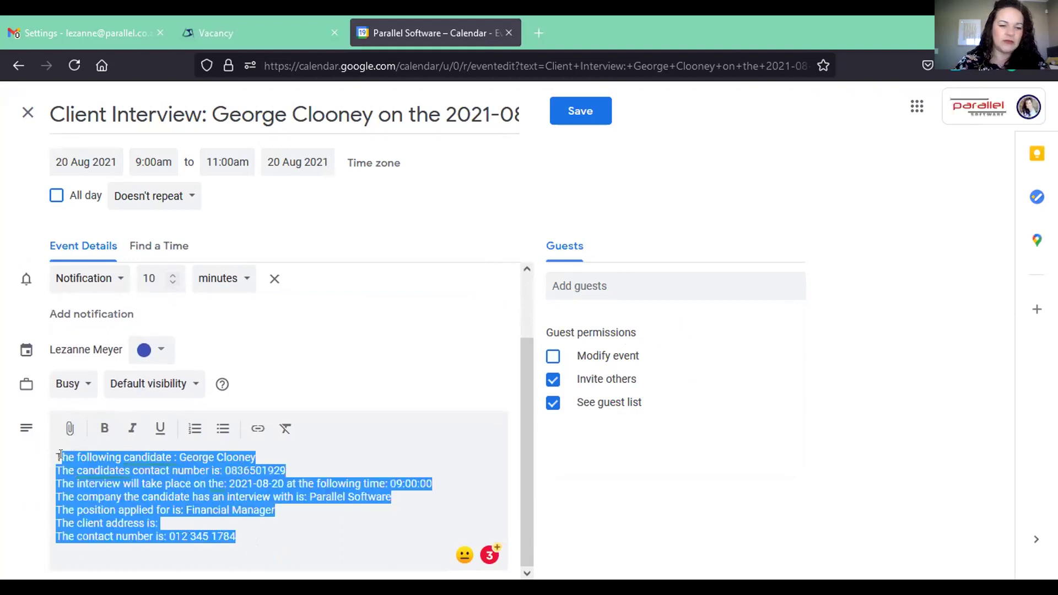
pyautogui.scroll(2, 275, 386)
pyautogui.press('BackSpace')
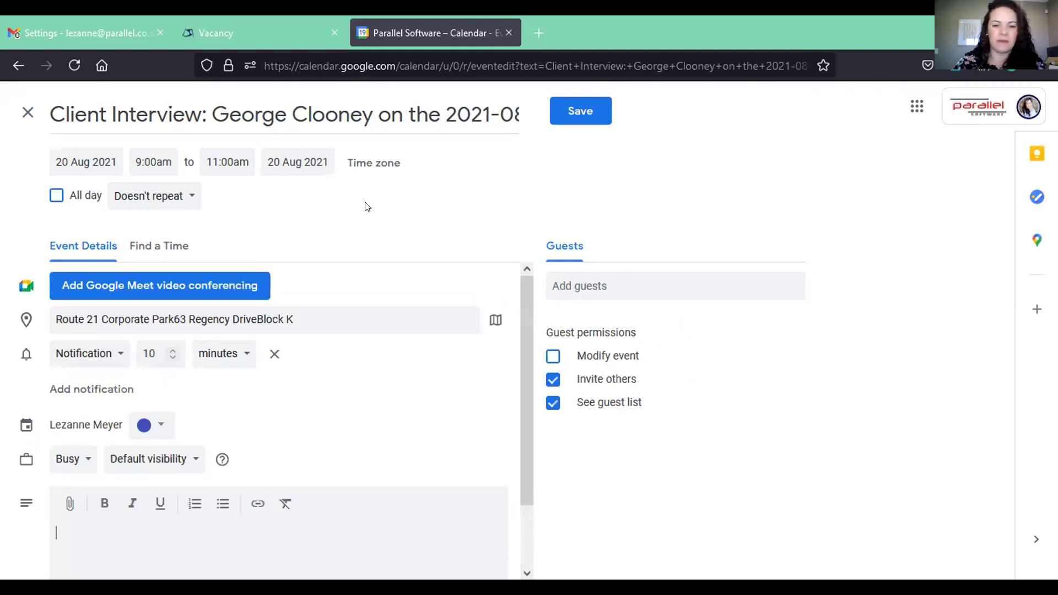
pyautogui.scroll(-2, 521, 316)
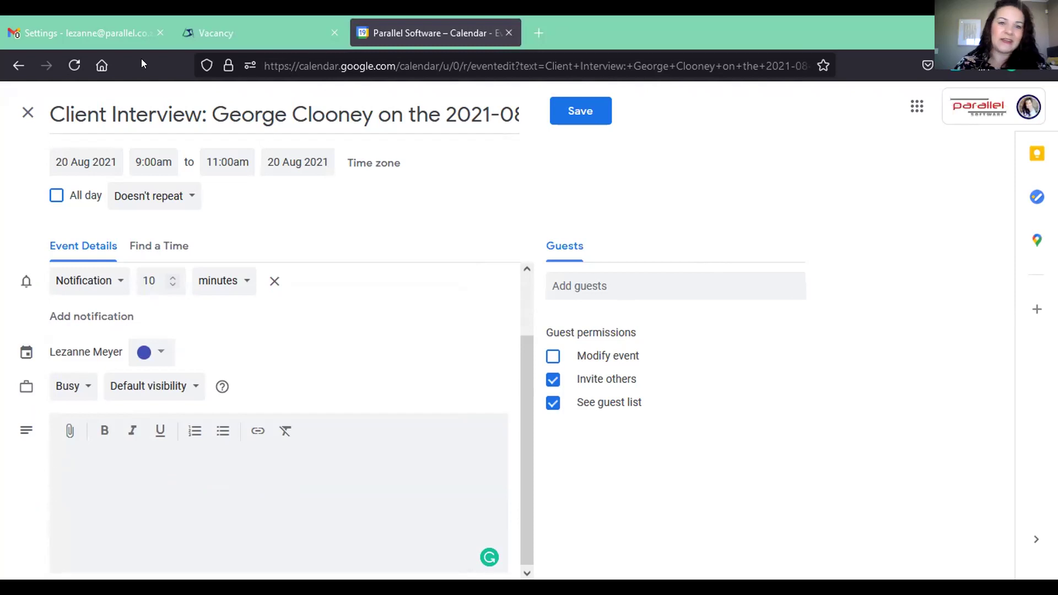
# - Discard the unsaved Client Interview event without saving and go back to the vacancy's Send Outs
pyautogui.click(507, 25)
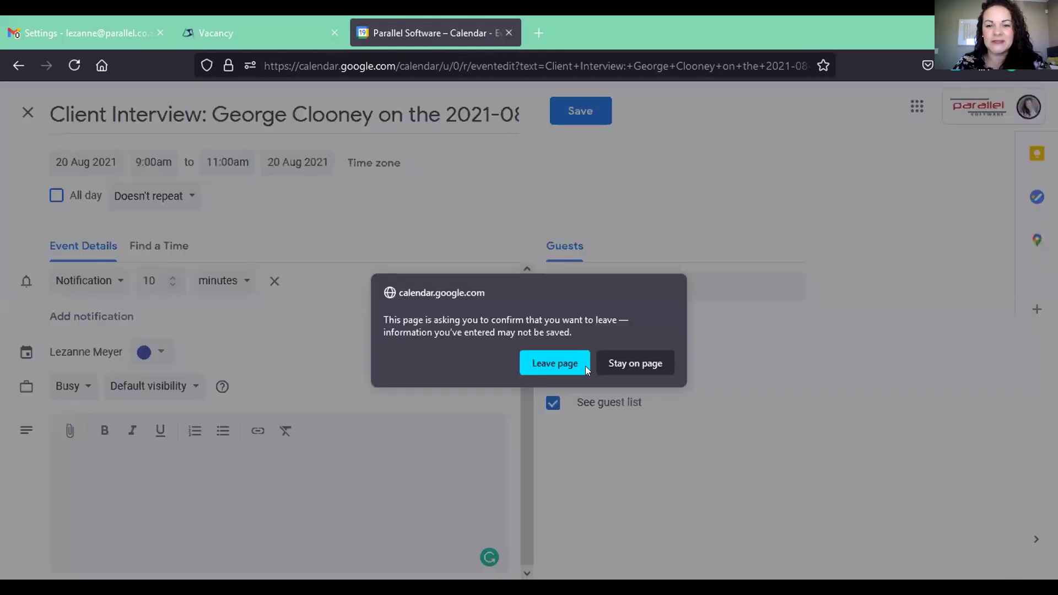
pyautogui.click(613, 363)
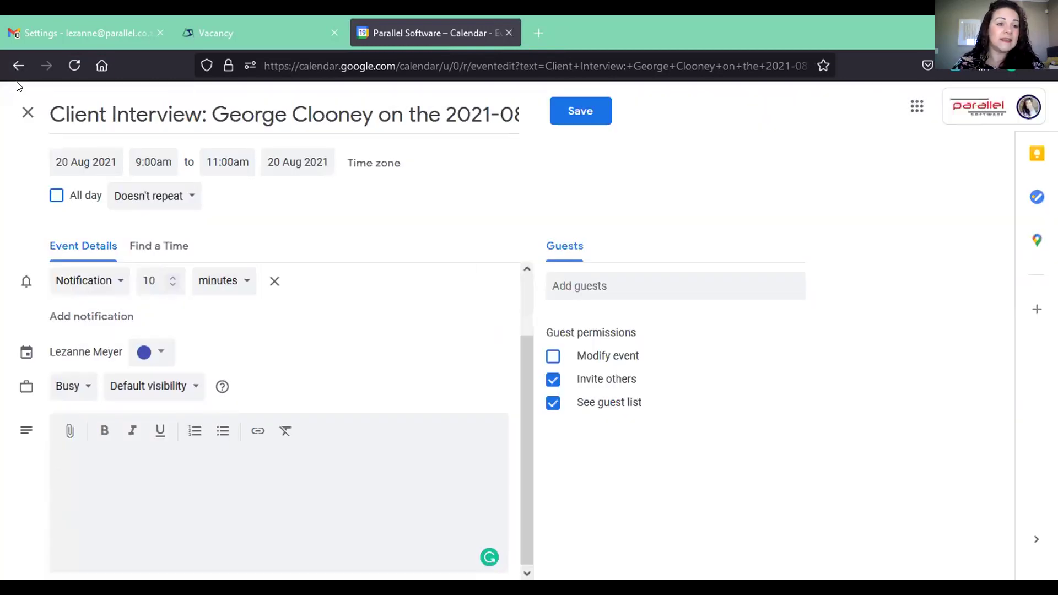
pyautogui.click(27, 113)
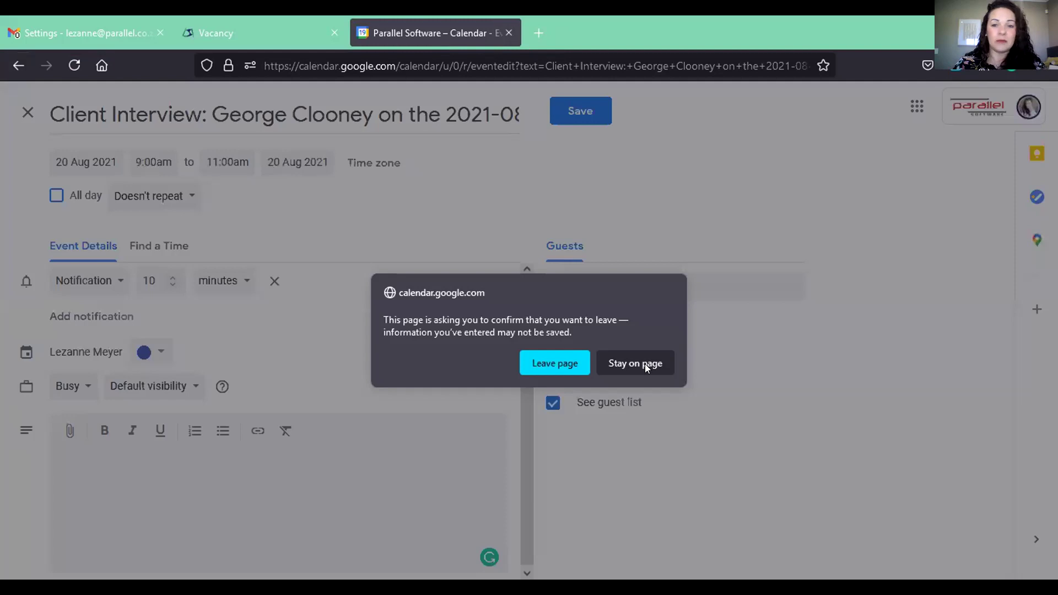
pyautogui.click(573, 365)
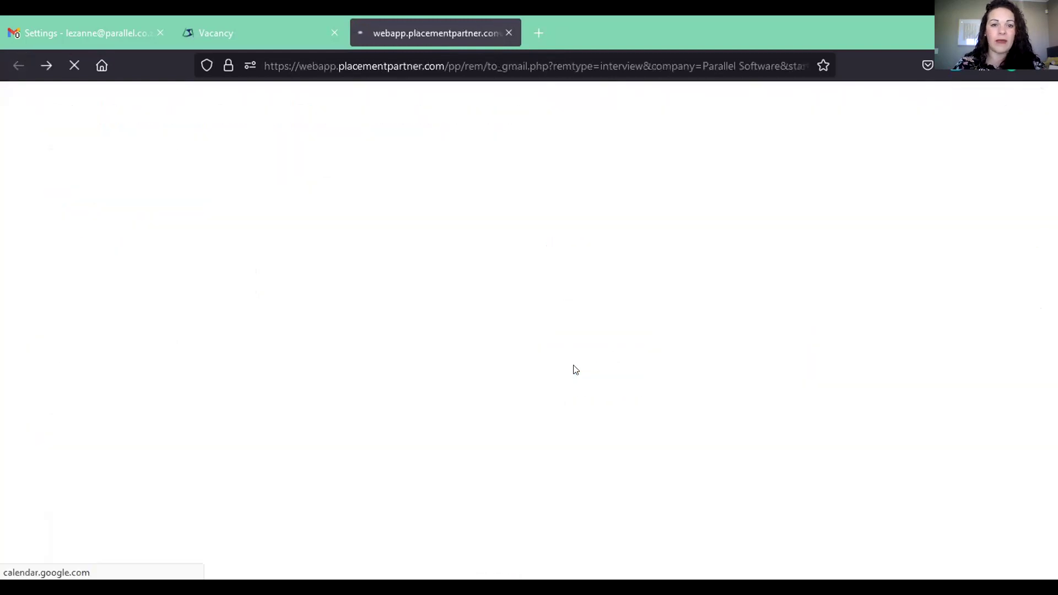
pyautogui.click(250, 26)
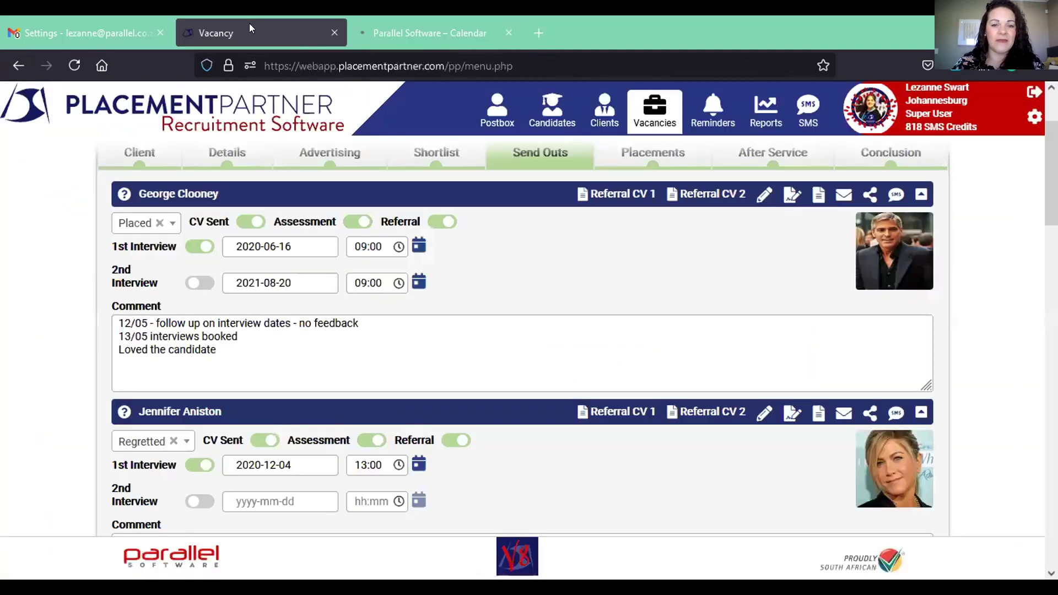